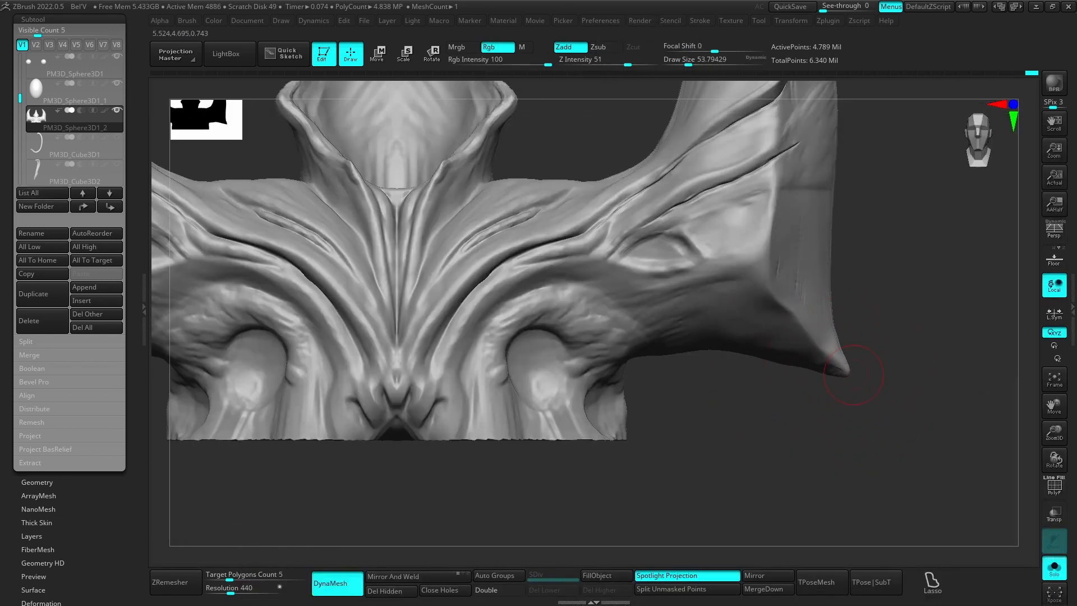
Step: Sculpt surface detail along the underside of the horned shoulder armour, resizing the brush for the strokes
mouse_move(854, 375)
left_mouse_down()
mouse_move(922, 347)
mouse_move(434, 426)
mouse_move(544, 415)
left_mouse_up()
mouse_move(583, 382)
left_mouse_down()
mouse_move(488, 387)
mouse_move(583, 359)
mouse_move(595, 416)
left_mouse_up()
key("s")
left_click_drag(724, 246, 715, 246)
left_click_drag(594, 359, 522, 376)
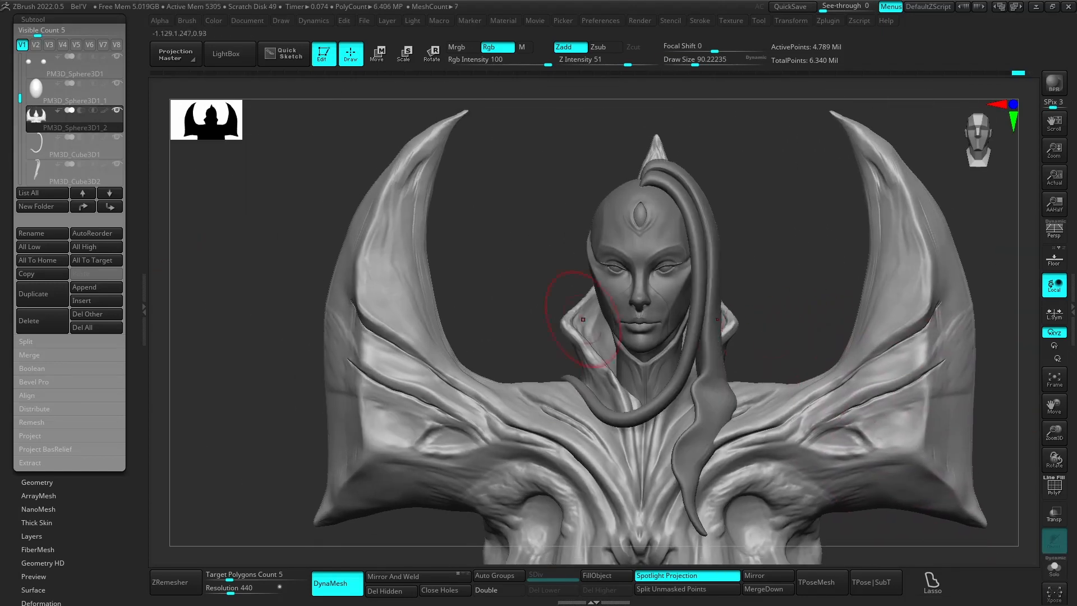
Step: Choose another sculpting brush and adjust its draw size to suit the full armour bust
key("b")
left_click(657, 387)
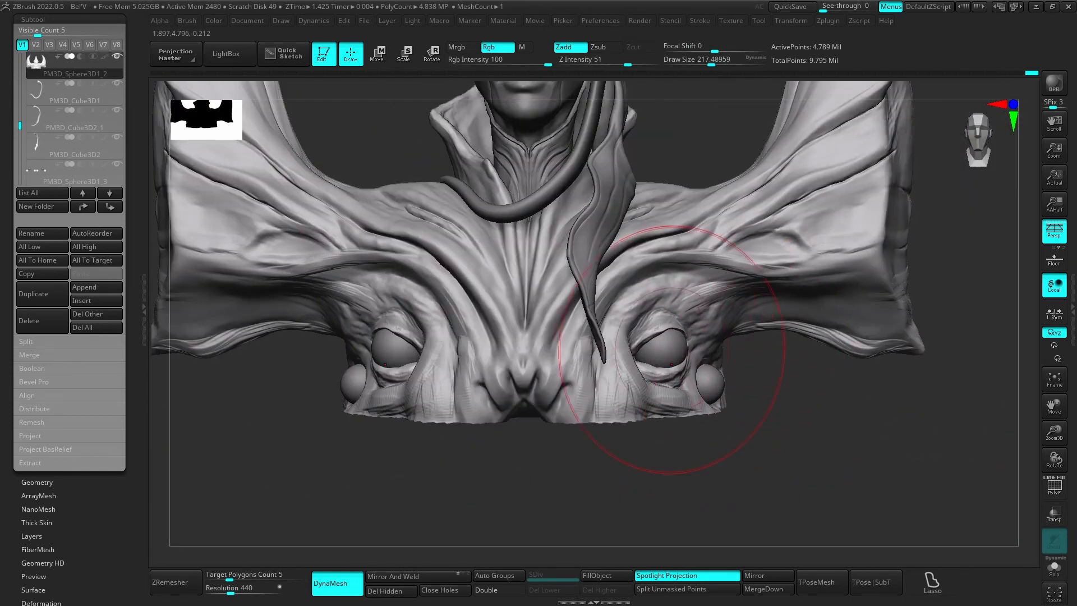
left_click(671, 365, "alt")
key("w")
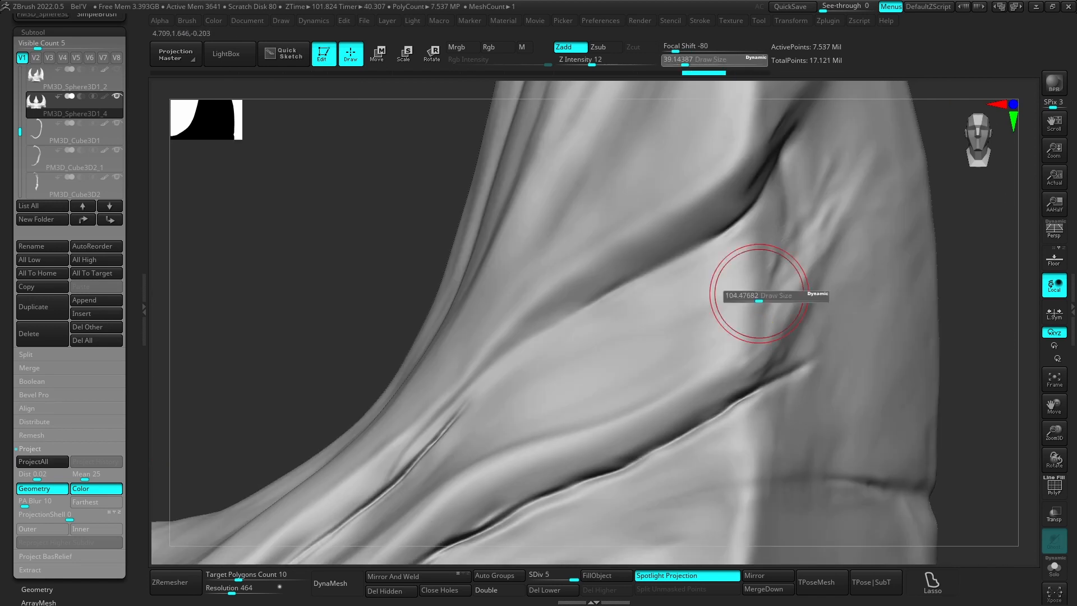
key("b")
key("Escape")
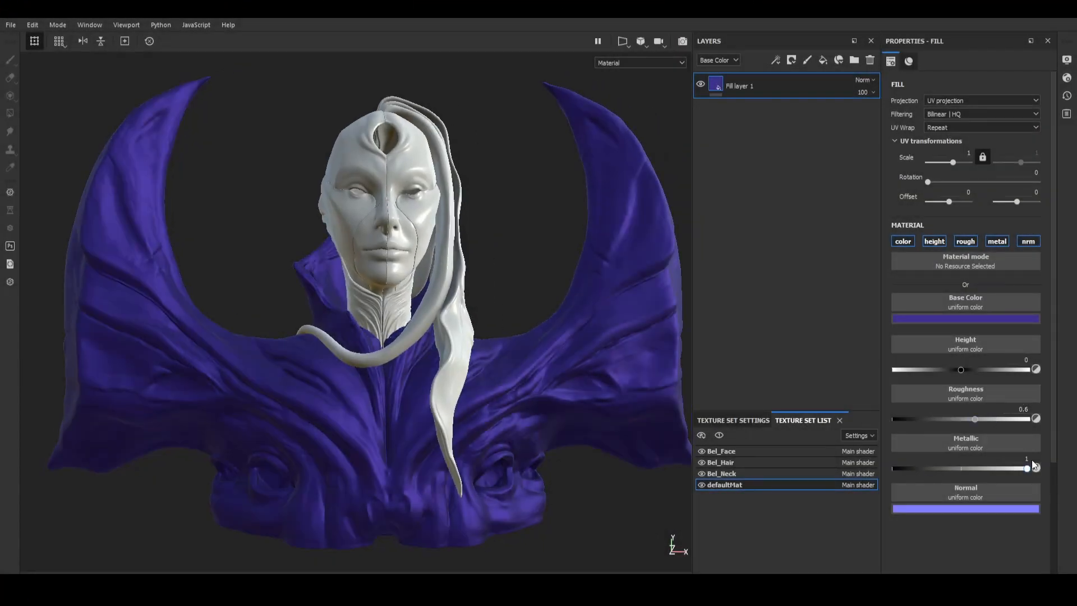
Step: Switch to Substance Painter and give the armour's fill layer a purple base colour and a roughness of 0.6
left_click_drag(1032, 460, 877, 358)
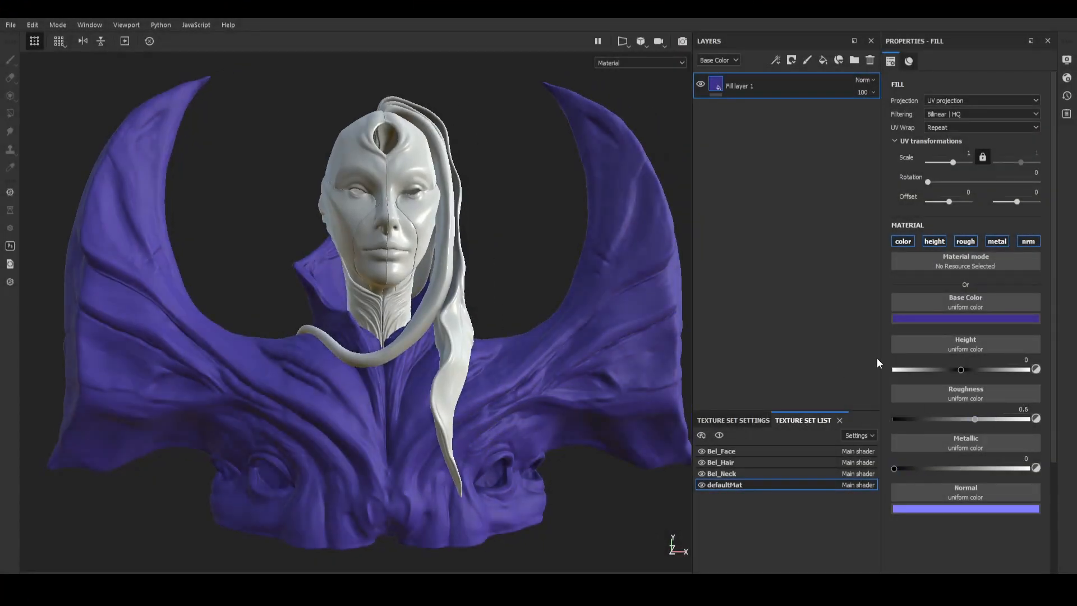
left_click_drag(922, 467, 925, 467)
mouse_move(489, 300)
left_mouse_down("alt")
mouse_move(517, 315)
mouse_move(505, 314)
left_mouse_up("alt")
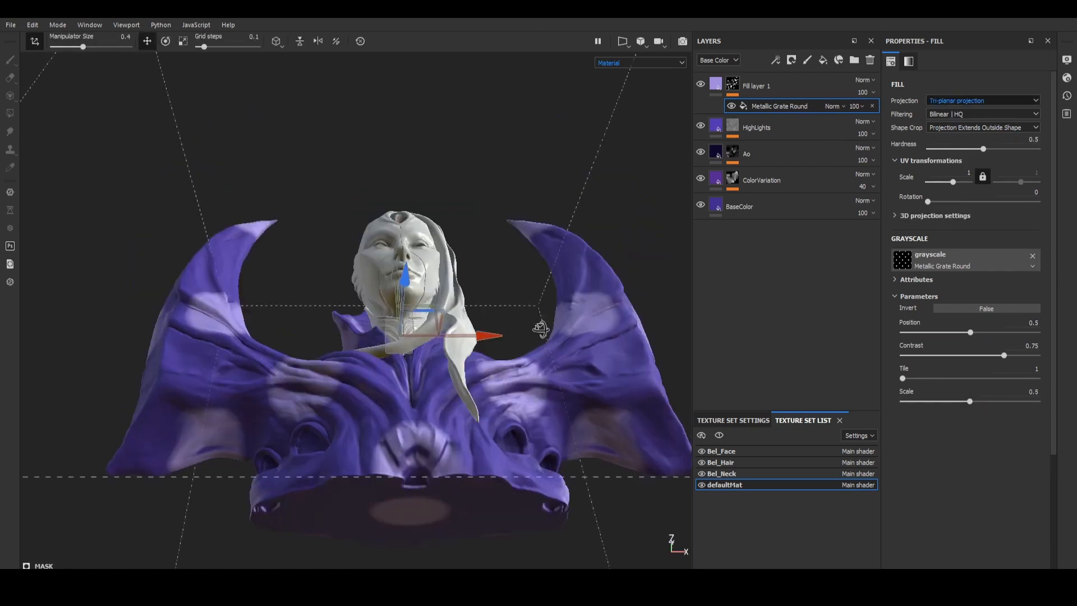
Step: Increase the tiling of the Metallic Grate Round mask on Fill layer 1 and distort it with a Warp filter
left_click_drag(903, 379, 930, 379)
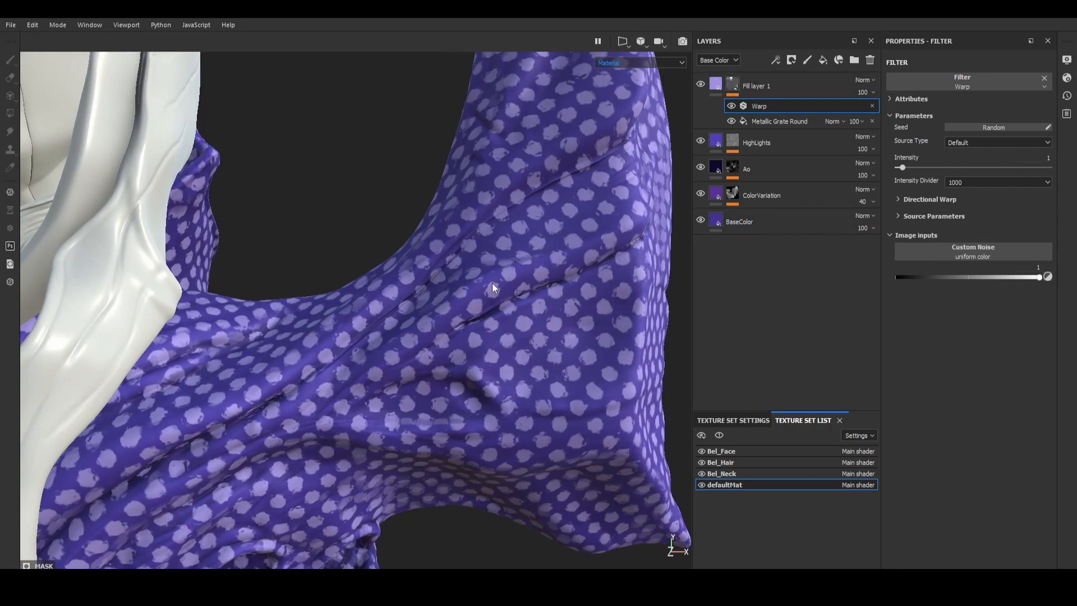
scroll(493, 288, "down", 6)
left_click_drag(493, 288, 447, 308, "alt")
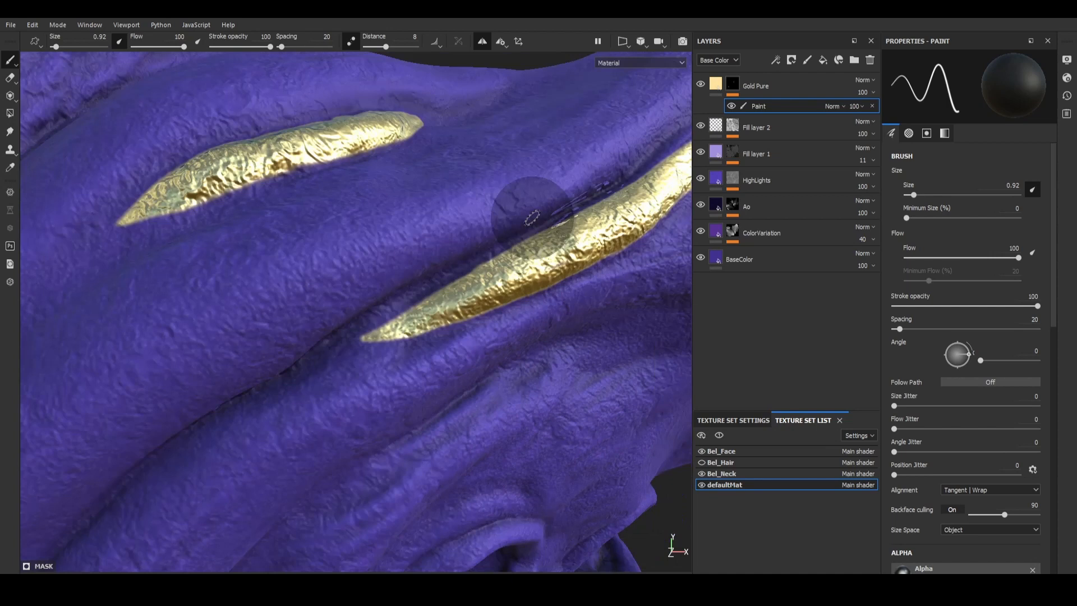
Step: Paint gold along the shoulder armour's creases and horn tip through the Gold Pure layer's mask
scroll(524, 217, "down", 5)
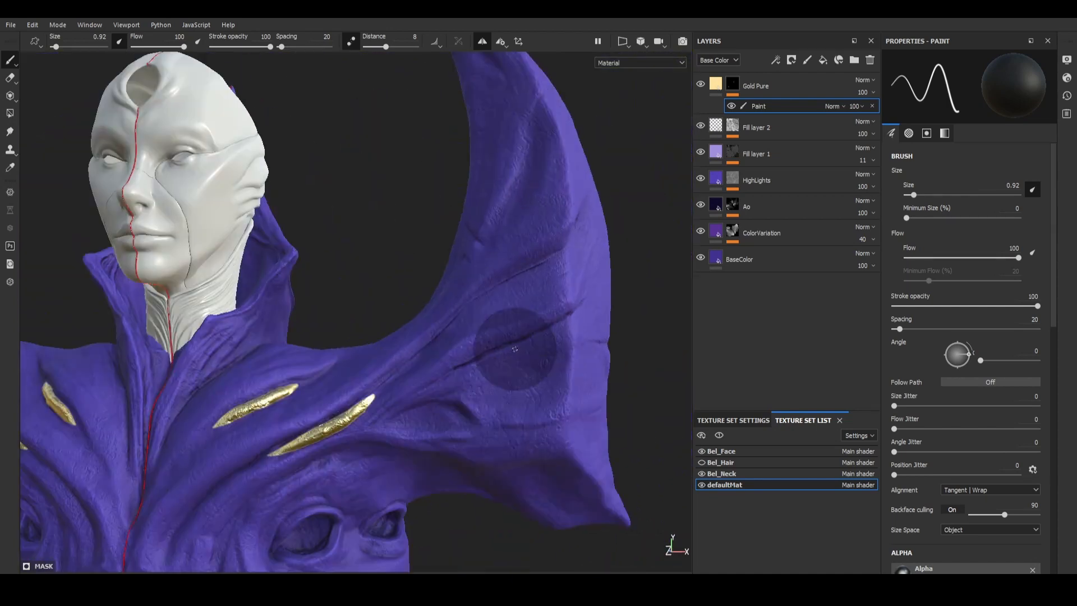
mouse_move(516, 337)
left_mouse_down("alt")
mouse_move(527, 348)
mouse_move(578, 343)
left_mouse_up("alt")
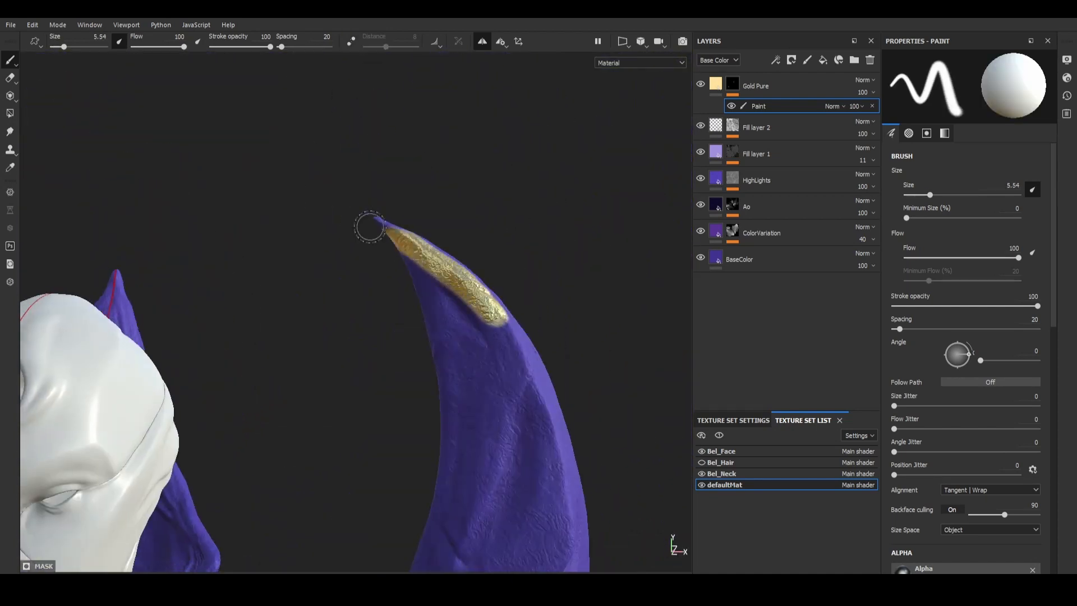
mouse_move(370, 227)
left_mouse_down("alt")
mouse_move(432, 320)
mouse_move(473, 325)
mouse_move(498, 308)
mouse_move(452, 361)
mouse_move(455, 240)
left_mouse_up("alt")
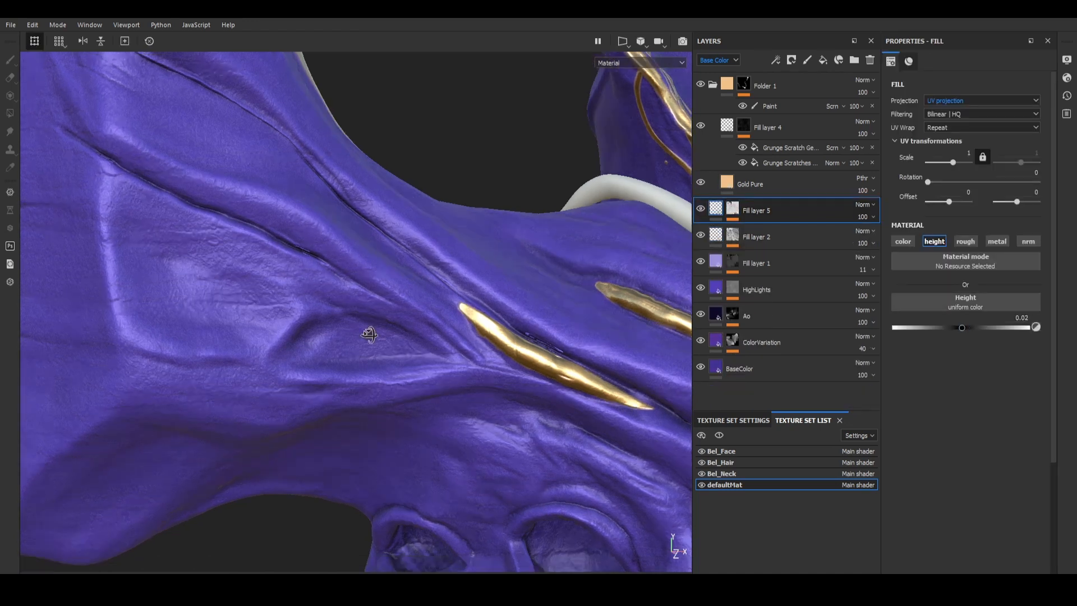
Step: Examine the Levels, Warp and Crystal 2 effects in the Fill layer 5 mask and undo the last change
left_click(732, 236)
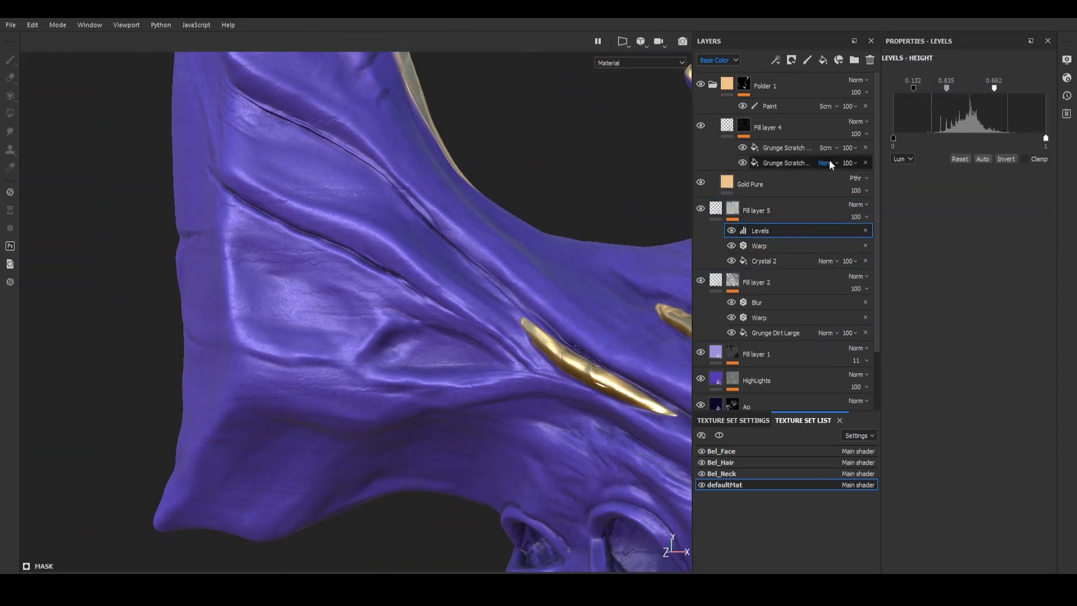
left_click_drag(586, 278, 627, 284, "alt")
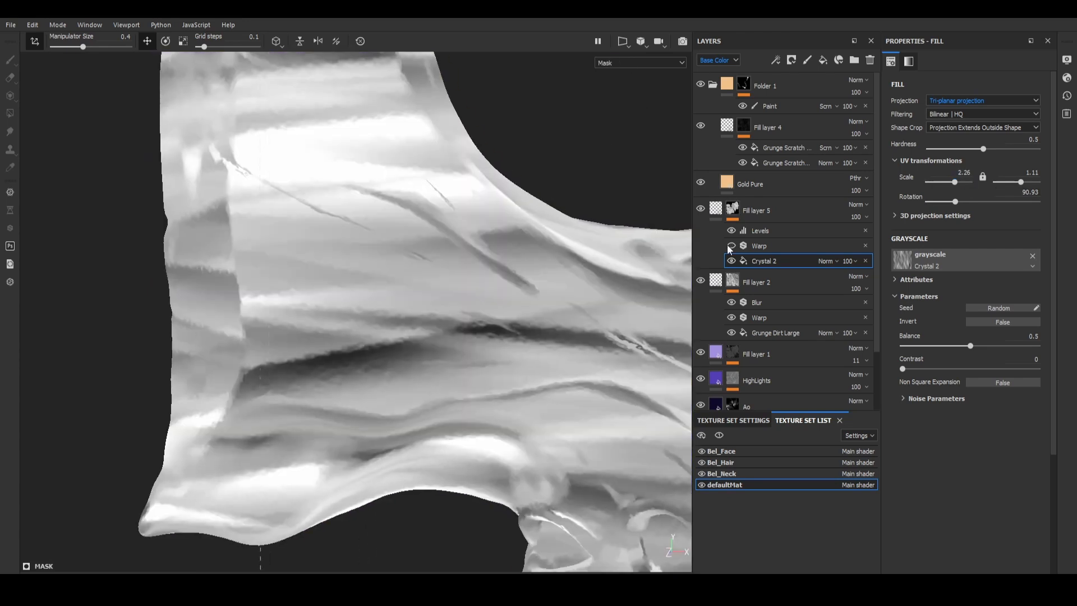
key("ctrl+z")
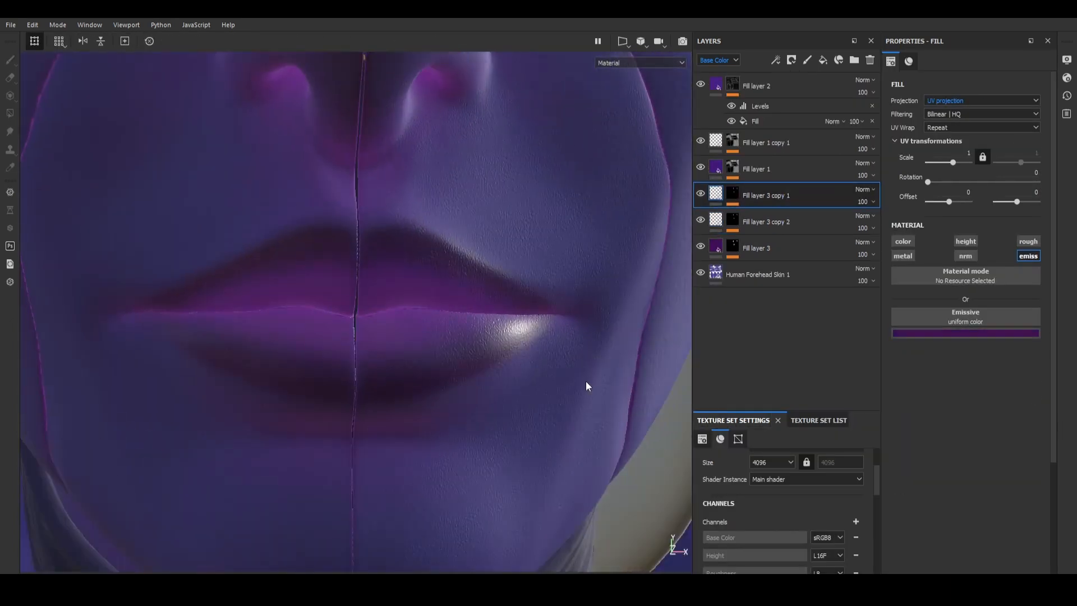
scroll(480, 415, "down", 8)
left_click_drag(480, 416, 508, 323, "alt")
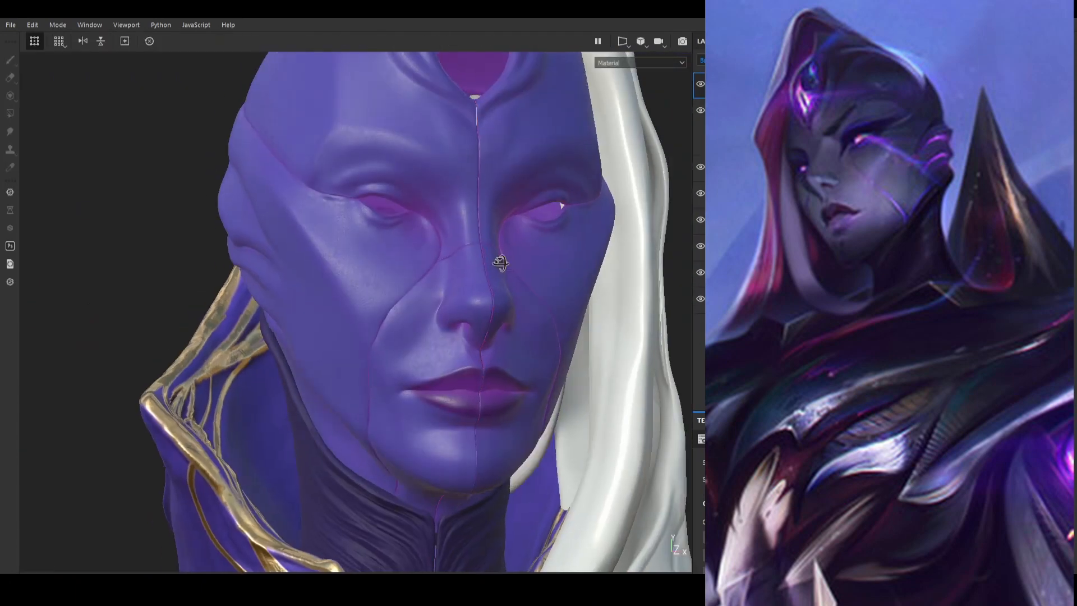
left_click_drag(501, 263, 497, 273, "alt")
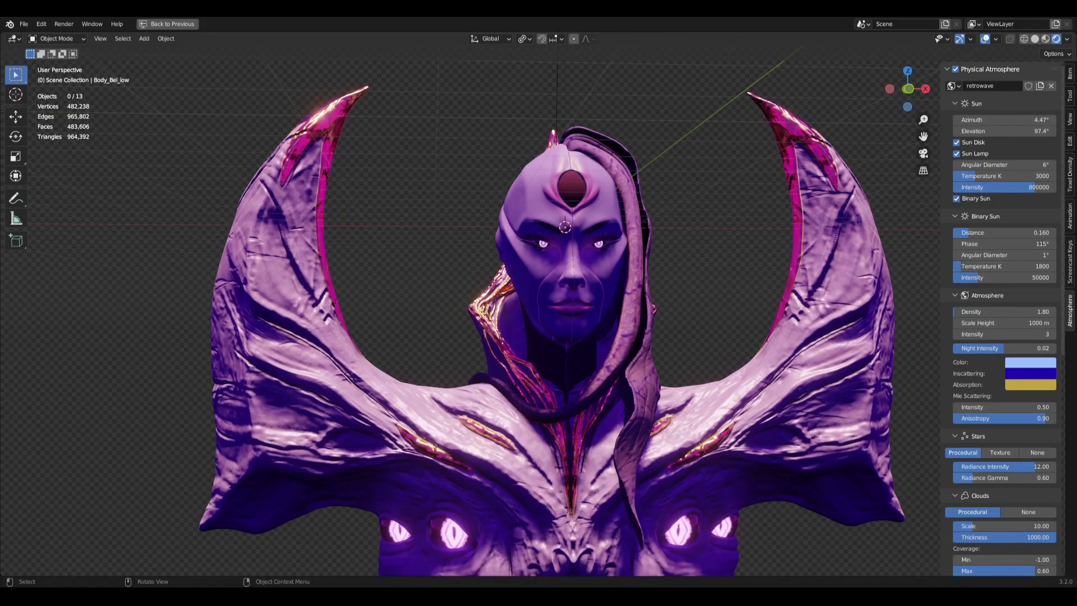
Step: Switch to Blender, restore the full layout from the maximized viewport, and turn off the transparent film background
left_click(168, 23)
left_click(979, 350)
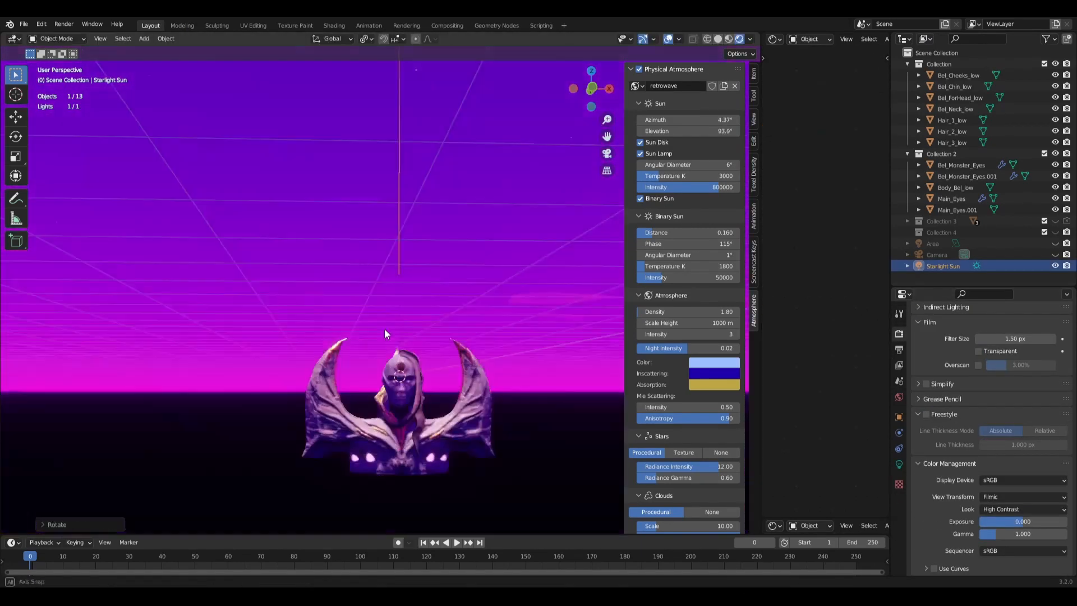
middle_click_drag(385, 328, 439, 354)
scroll(422, 317, "up", 3)
key("shift+a")
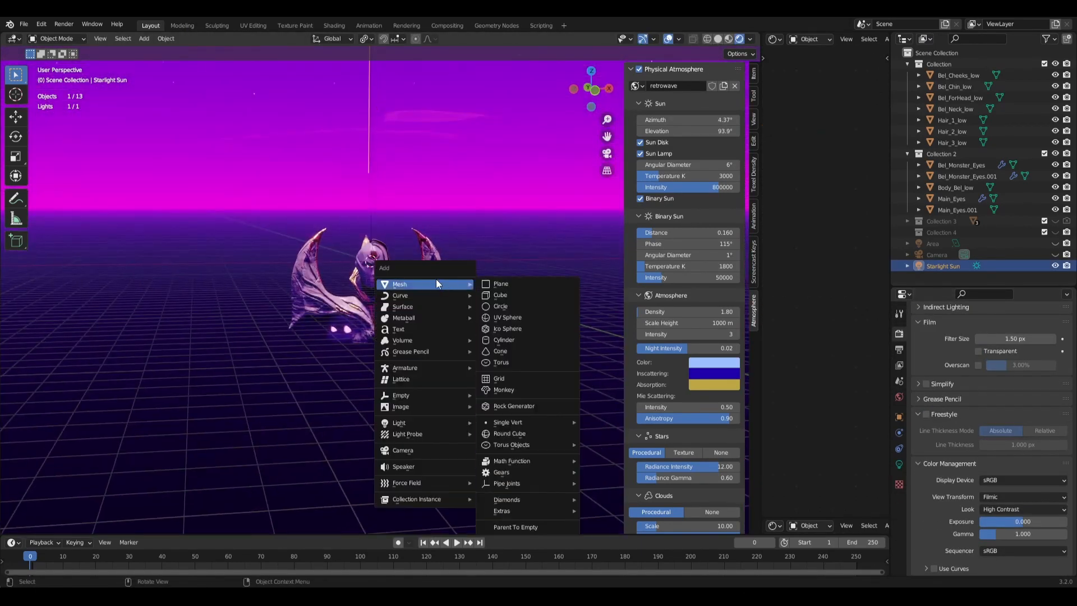
key("shift+a")
mouse_move(472, 346)
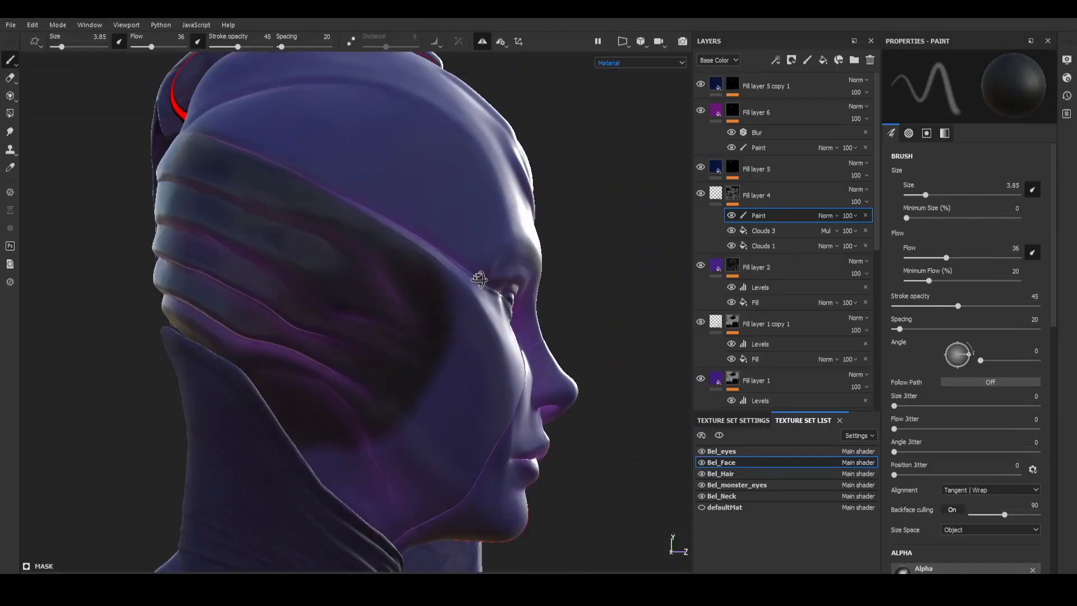
left_click_drag(479, 278, 342, 280, "alt")
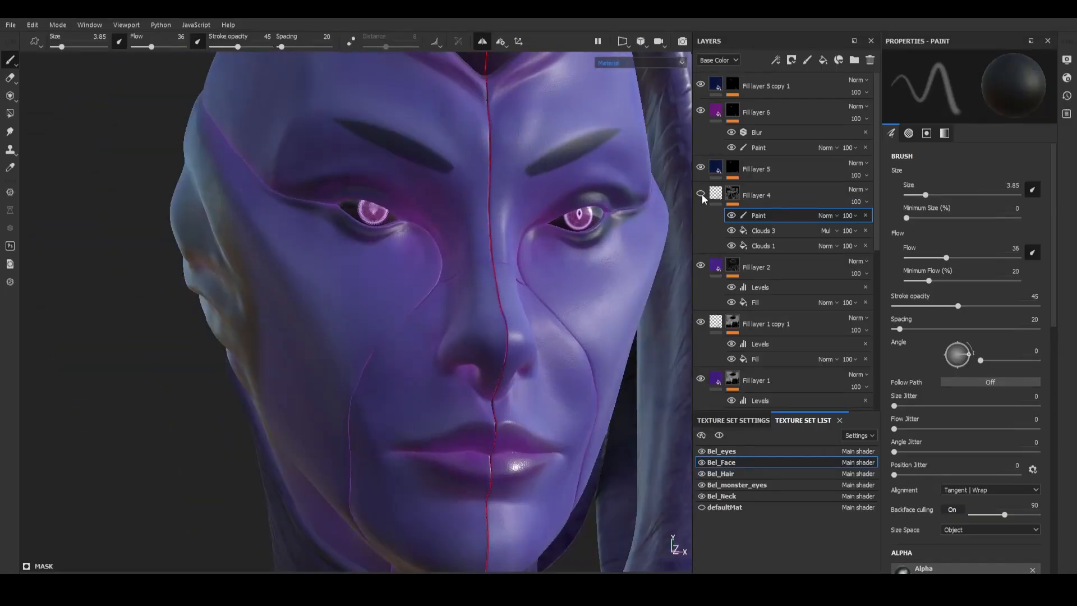
Step: Switch to Substance Painter and adjust the midtones in the Levels effect of the Fill layer 1 copy 1 mask
scroll(476, 302, "down", 4)
left_click_drag(449, 314, 494, 320, "alt")
scroll(499, 323, "up", 4)
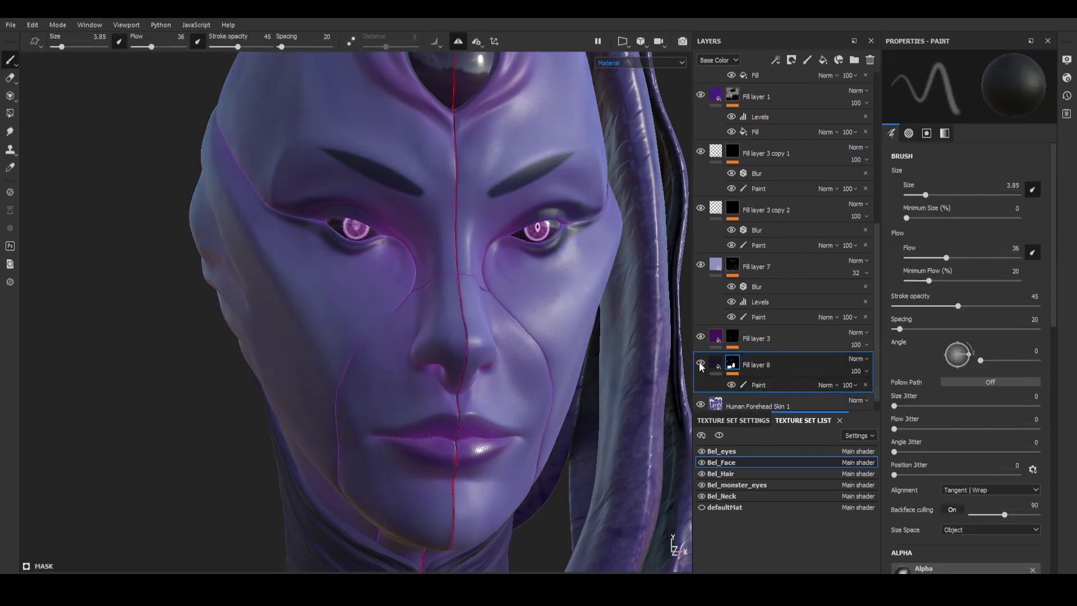
scroll(874, 335, "down", 1)
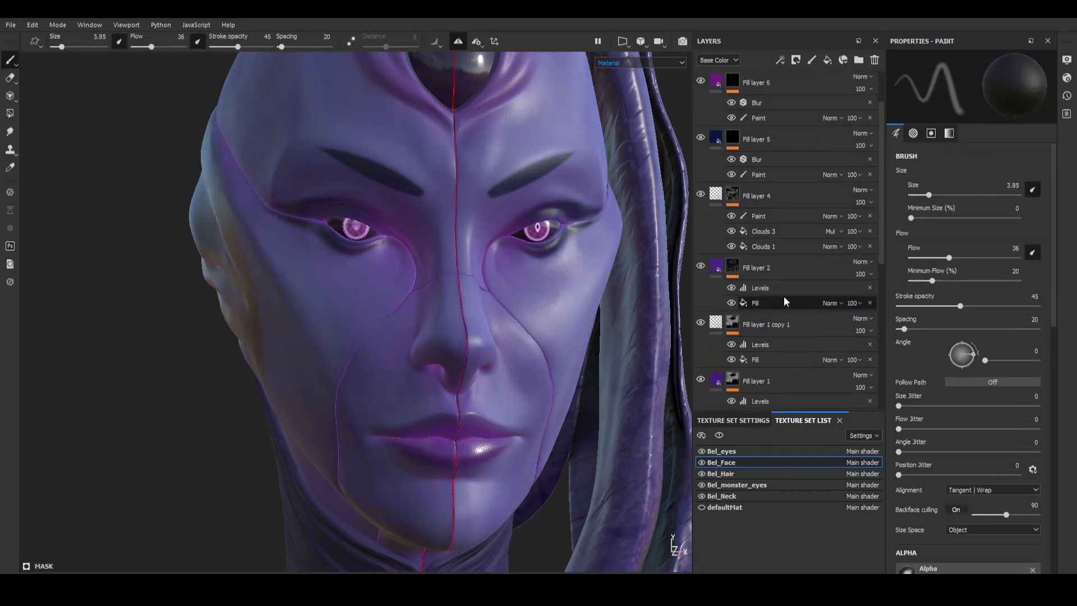
scroll(785, 302, "down", 3)
left_click(784, 302)
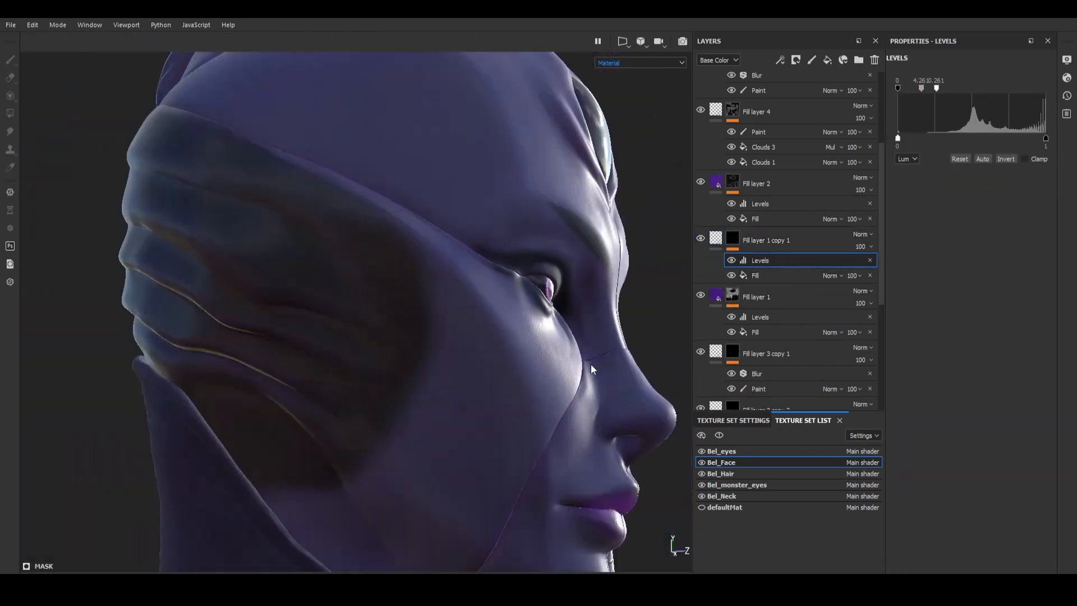
mouse_move(954, 93)
left_mouse_down()
mouse_move(1055, 93)
mouse_move(983, 88)
left_mouse_up()
Step: Add a paint effect above the Levels in the Fill layer 1 copy 1 mask of the Bel_Face texture set
scroll(411, 327, "down", 4)
mouse_move(411, 327)
left_mouse_down("alt")
mouse_move(491, 329)
mouse_move(561, 314)
left_mouse_up("alt")
right_click(733, 238)
left_click(777, 471)
left_click_drag(539, 169, 636, 112, "alt")
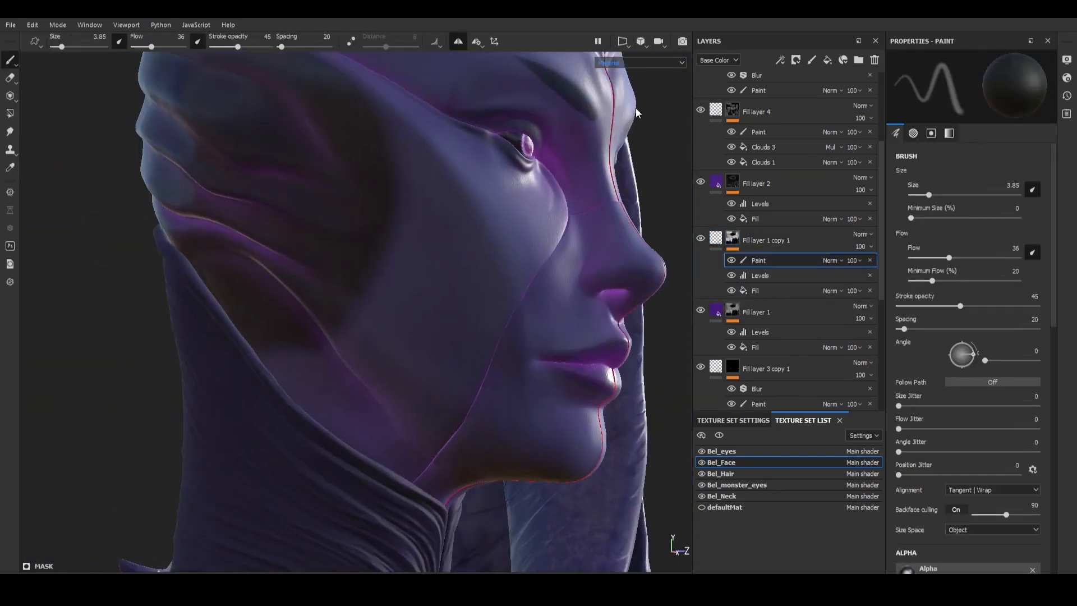
Step: Paint the Fill layer 1 copy 1 mask over the side and back of the head
left_click(637, 112)
left_click_drag(426, 370, 471, 409, "alt")
mouse_move(470, 368)
left_mouse_down("alt")
mouse_move(474, 315)
mouse_move(452, 276)
mouse_move(404, 365)
mouse_move(477, 368)
left_mouse_up("alt")
scroll(448, 318, "up", 4)
mouse_move(446, 396)
left_mouse_down()
mouse_move(362, 214)
mouse_move(331, 224)
left_mouse_up()
mouse_move(370, 241)
left_mouse_down()
mouse_move(322, 264)
mouse_move(331, 224)
left_mouse_up()
mouse_move(483, 224)
left_mouse_down("alt")
mouse_move(456, 288)
mouse_move(332, 373)
mouse_move(373, 336)
mouse_move(320, 319)
mouse_move(337, 314)
left_mouse_up("alt")
Step: Add Blur and Levels effects to the Fill layer 1 copy 1 mask and set the Levels' white input to 0.375
left_click(733, 245)
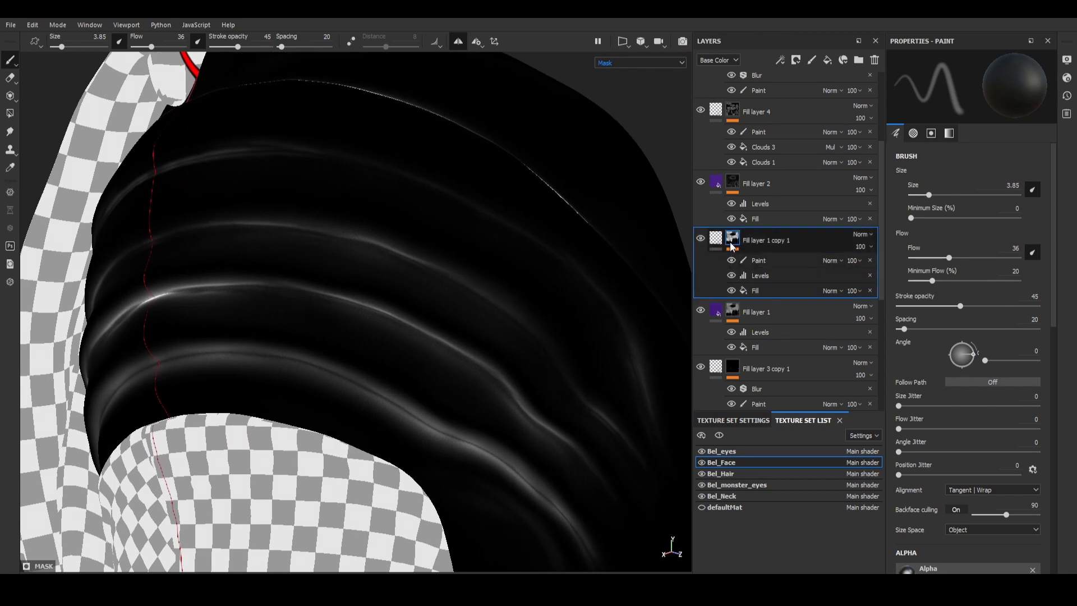
right_click(730, 244)
left_click(759, 393)
left_click_drag(1045, 88, 953, 84)
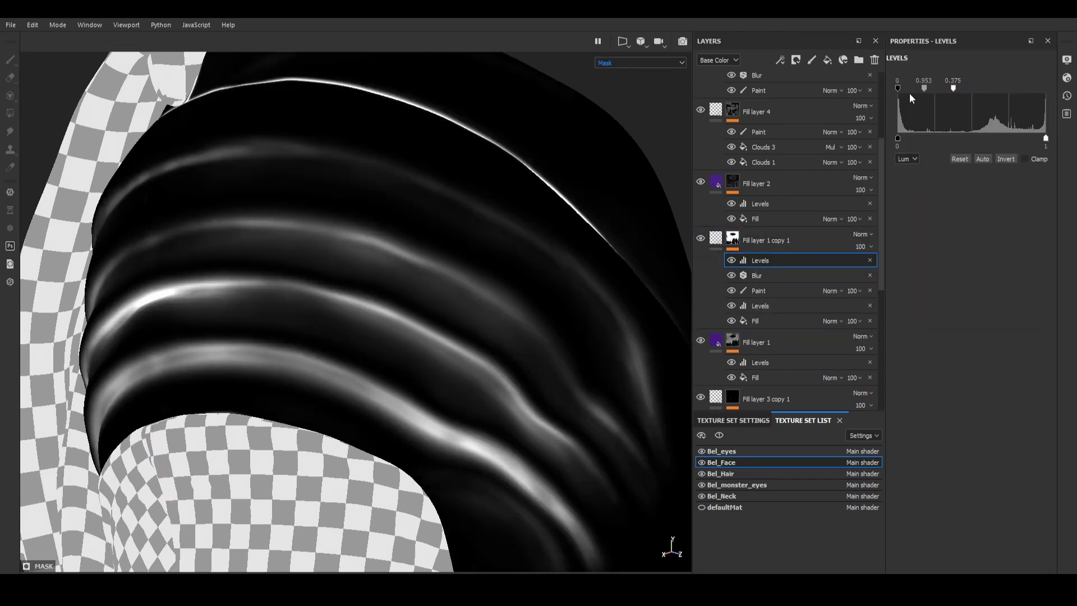
key("m")
left_click(760, 261)
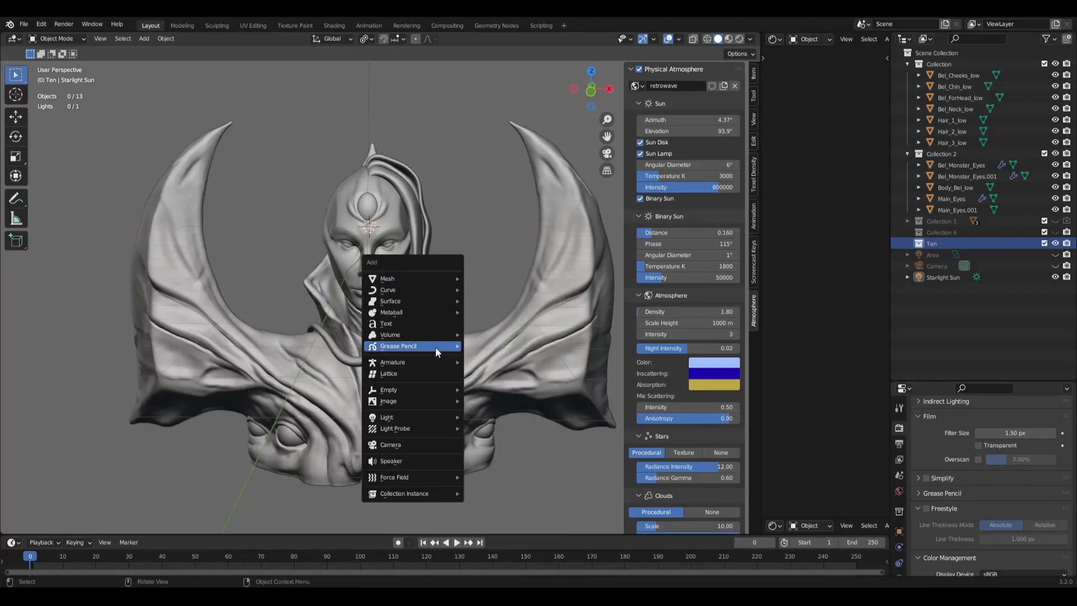
Step: Switch to Blender, add a path in the Ten collection with a 0.08 m deep round bevel, and convert it to a mesh
left_click(504, 339)
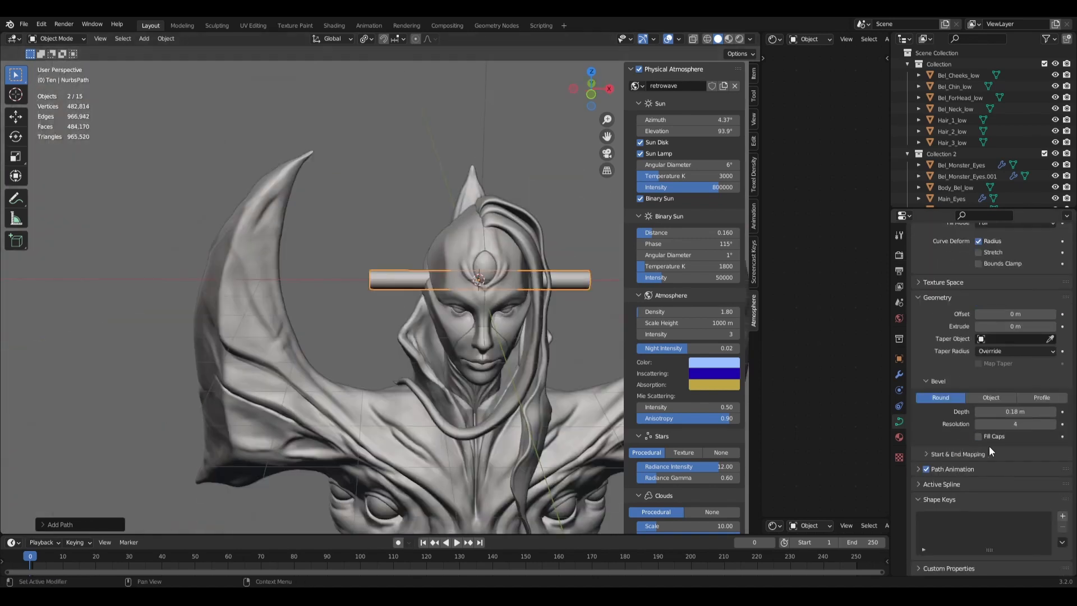
left_click_drag(983, 423, 991, 421)
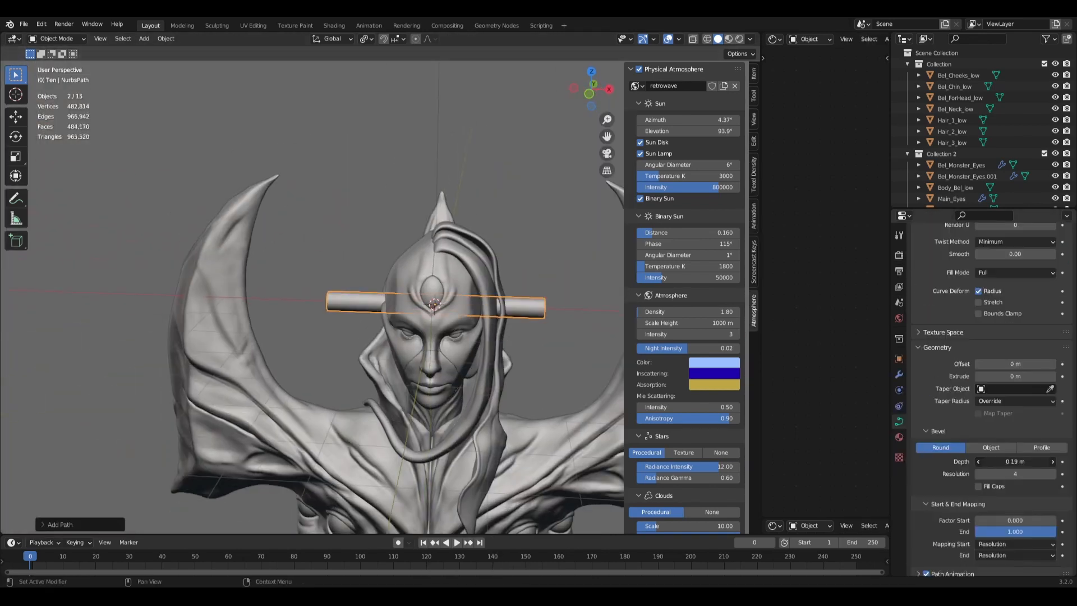
left_click(166, 38)
mouse_move(207, 344)
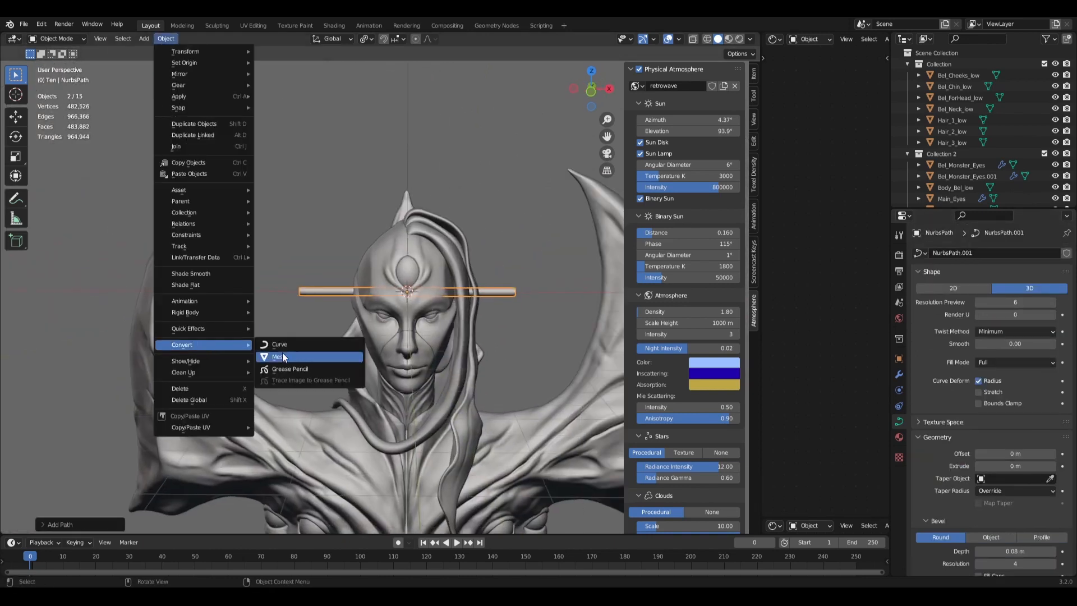
left_click(283, 357)
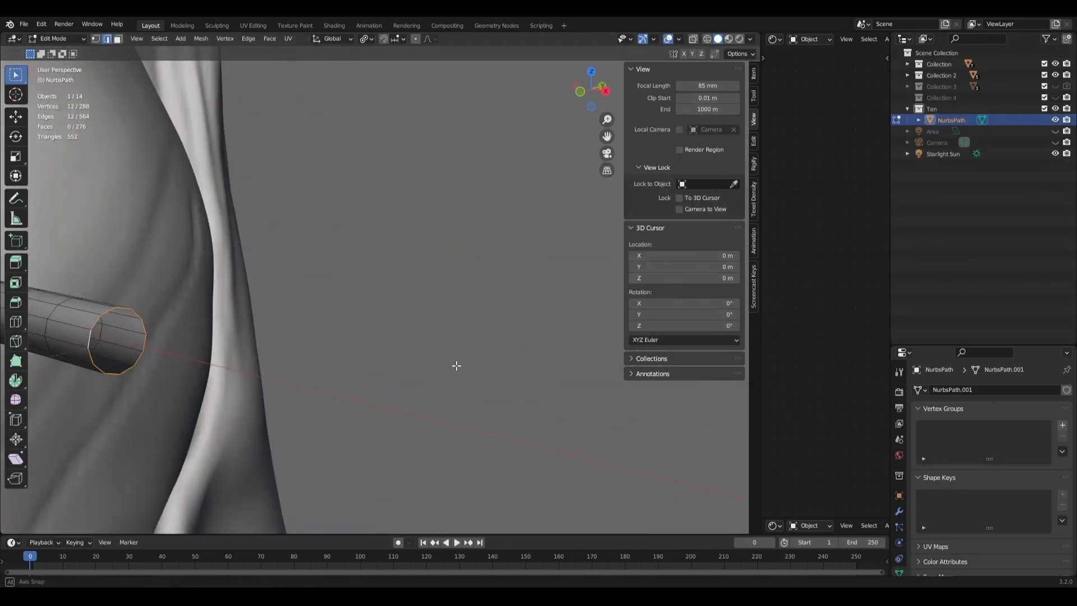
Step: Add a UV sphere to the tube's mesh, match its segments to the tube's edge loop, and reduce it to a hemisphere
key("shift+a")
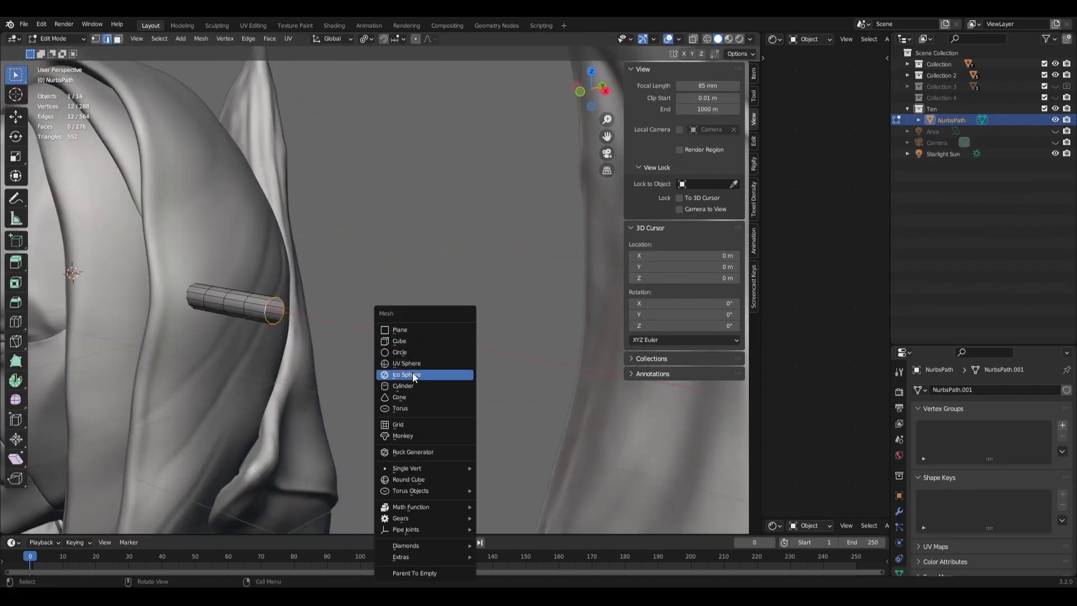
left_click(406, 363)
double_click(141, 413)
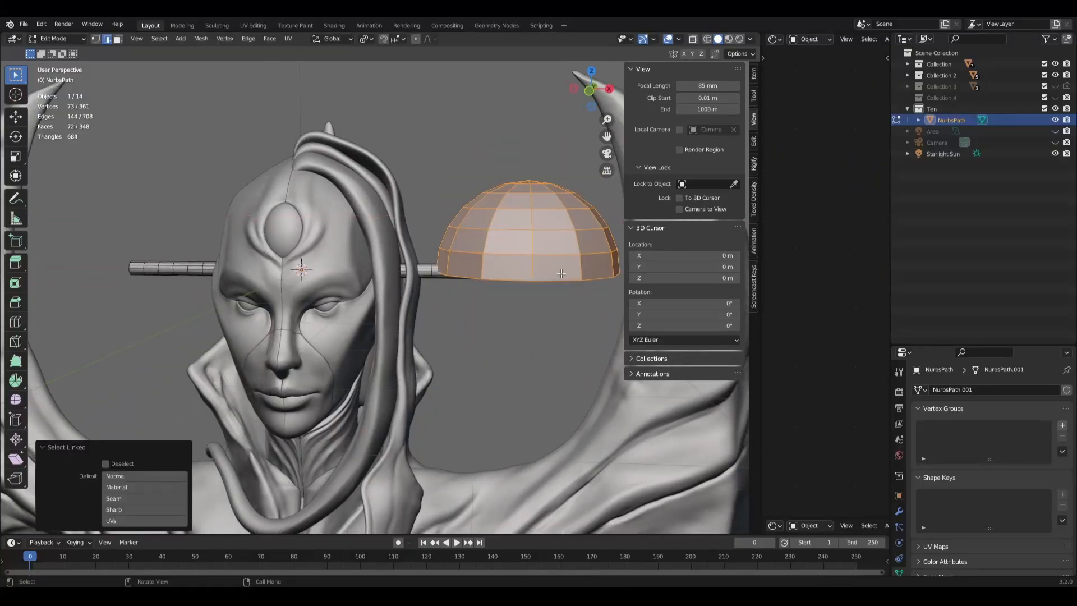
Step: Rotate the hemisphere 90 degrees about the Y axis so that its open side faces the tube
scroll(561, 274, "down", 4)
key("r")
key("y")
key("9")
key("0")
key("Return")
Step: Move the hemisphere to the tube's end and scale it to match the tube's diameter
key("g")
key("z")
middle_click_drag(565, 303, 551, 344)
key("s")
key("KP_7")
scroll(594, 393, "up", 8)
key("g")
key("s")
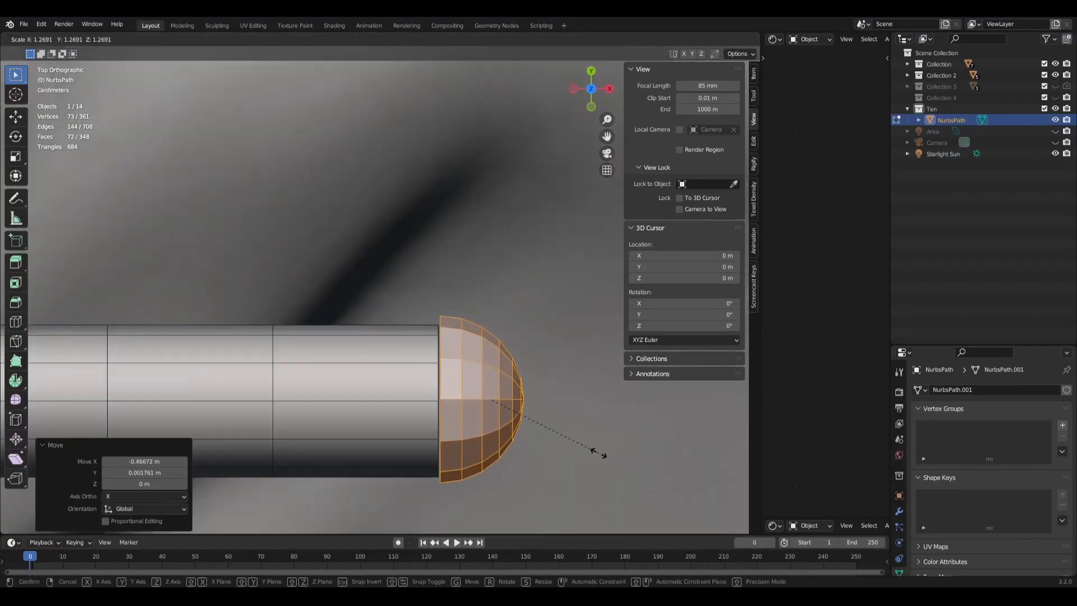
Step: Align the hemisphere with the tube in front view by moving it along Z and X, leaving a small gap
key("KP_1")
key("g")
key("z")
left_click(516, 387)
key("g")
key("x")
Step: Join the tube's open end to the hemisphere's open edge by bridging their two edge loops
left_click(423, 318, "alt")
left_click(369, 311, "alt+shift")
key("F3")
type("br")
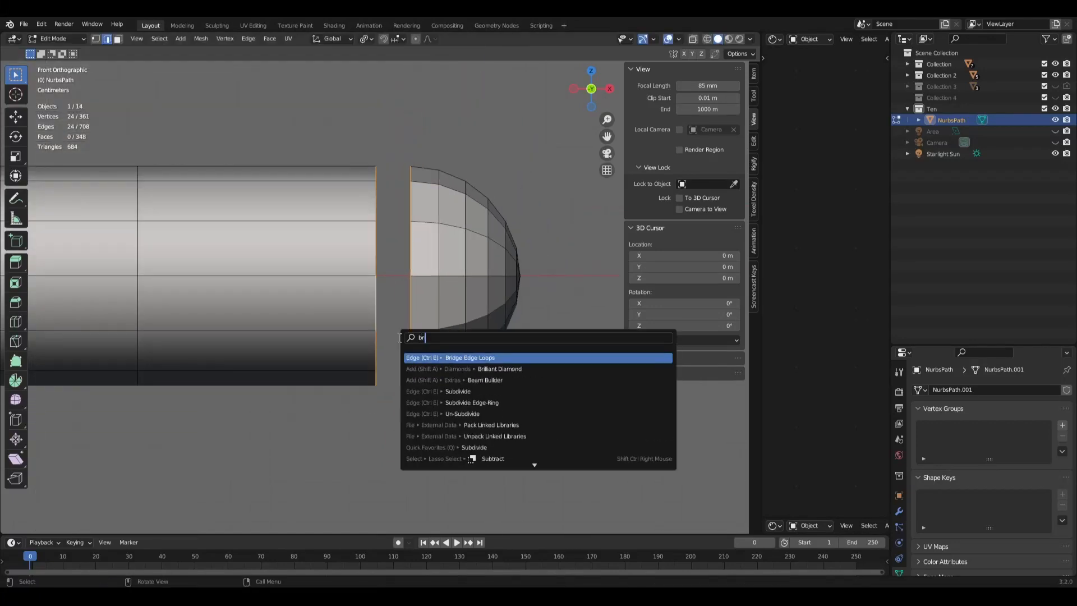
key("Return")
key("shift+z")
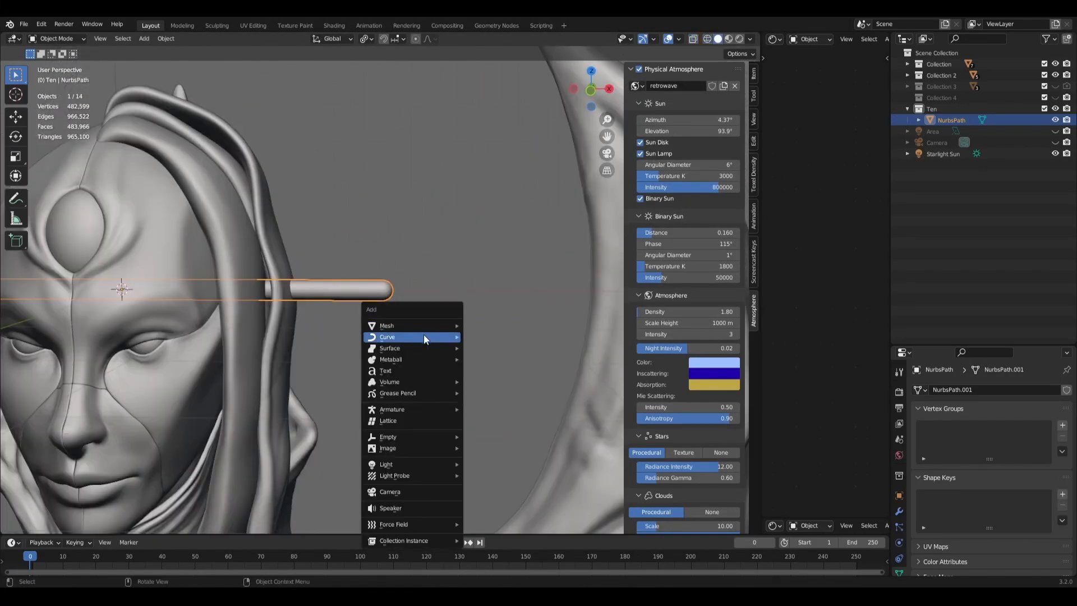
Step: Add a modifier to the tube and shape its guide curve from the eye down through the neck
left_click(899, 511)
left_click(990, 390)
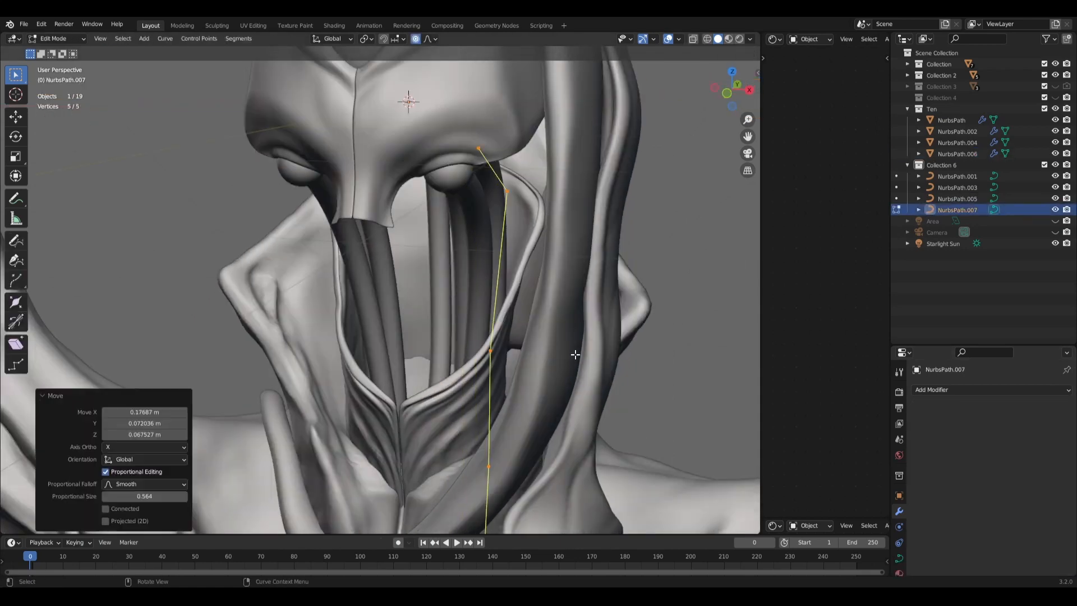
middle_click_drag(575, 355, 495, 433)
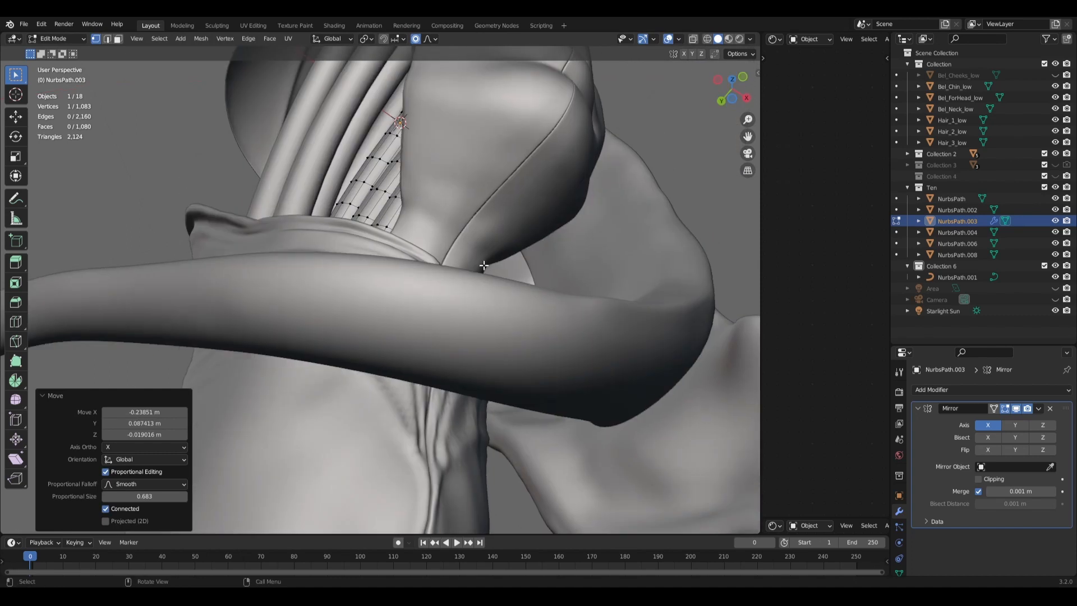
Step: Rotate the duplicated tentacle behind the face and duplicate a tentacle below the forehead in place
key("r")
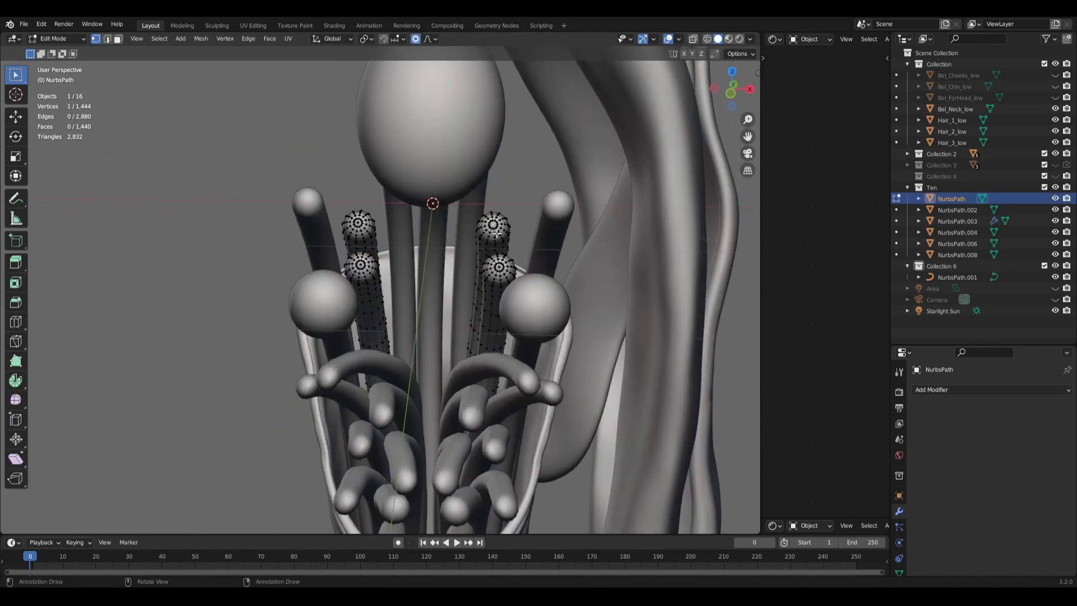
key("shift+d")
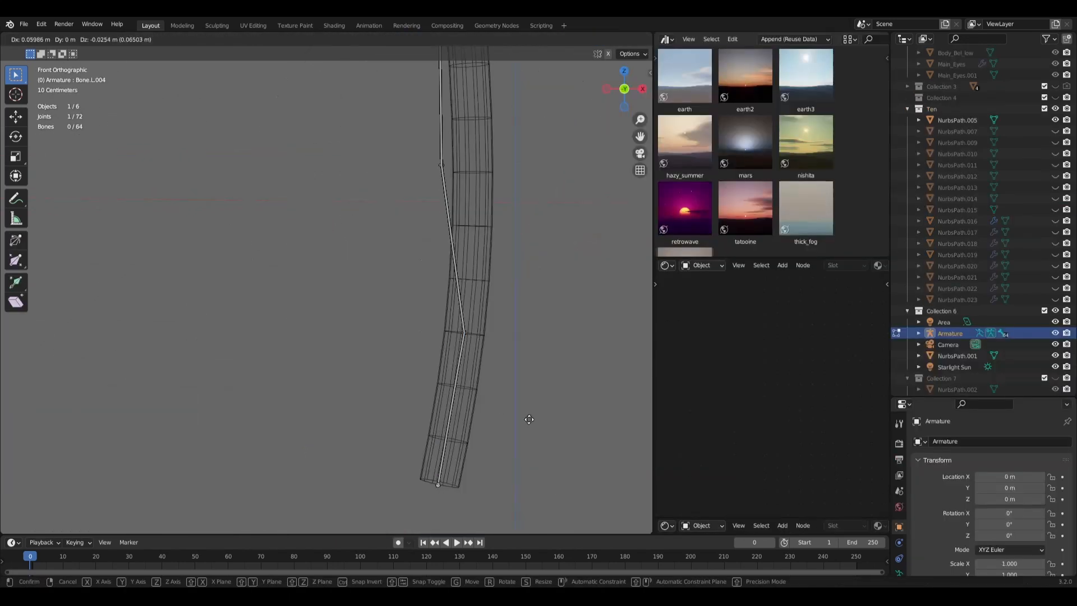
right_click(497, 223)
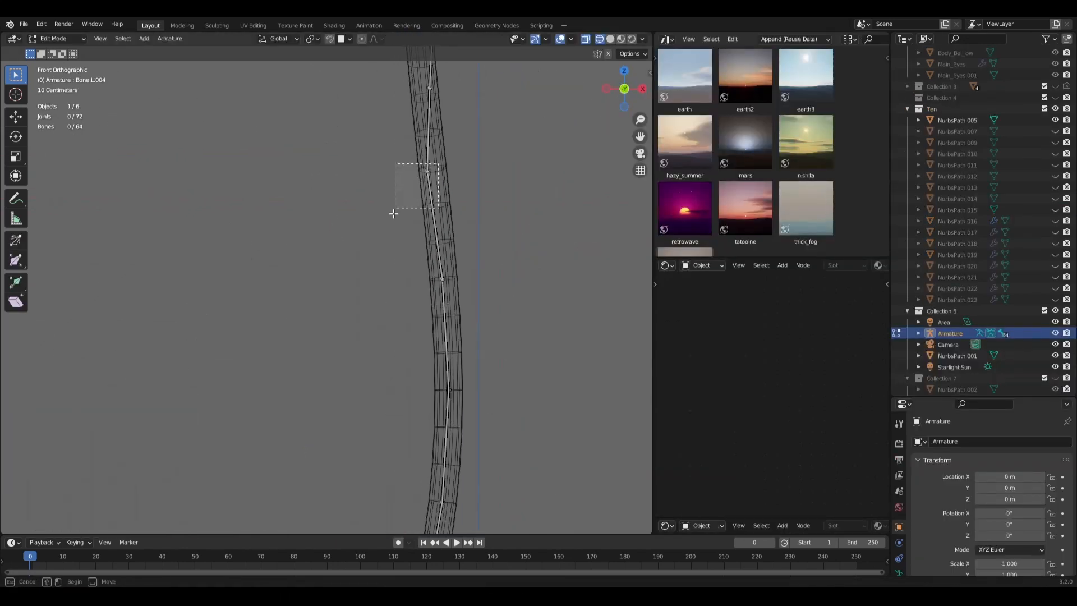
Step: In the right side view, move the bone chain's upper and middle joints onto the tentacle's centreline
key("KP_3")
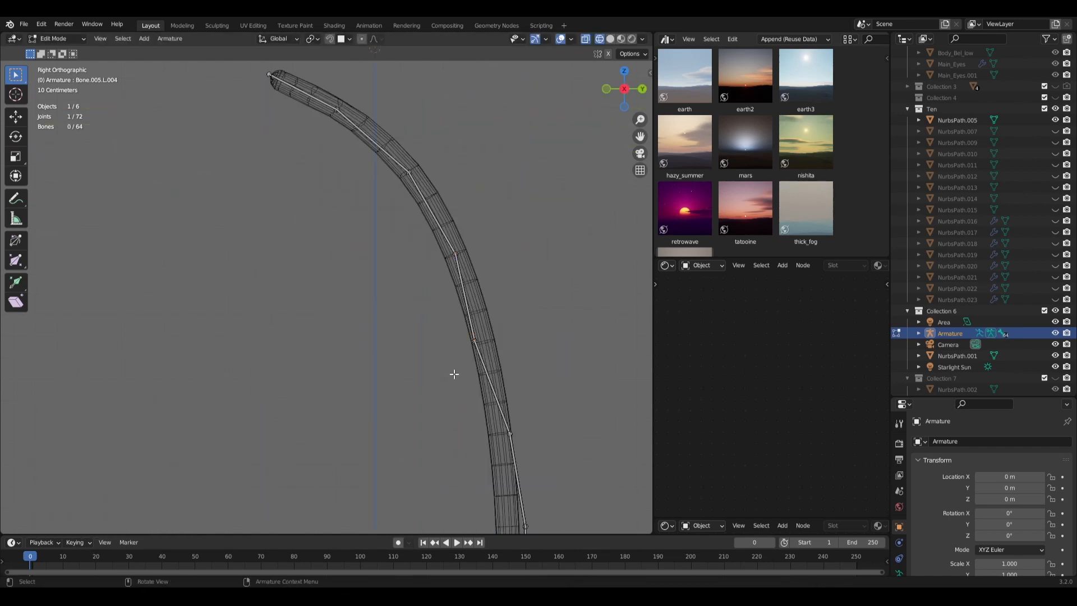
key("g")
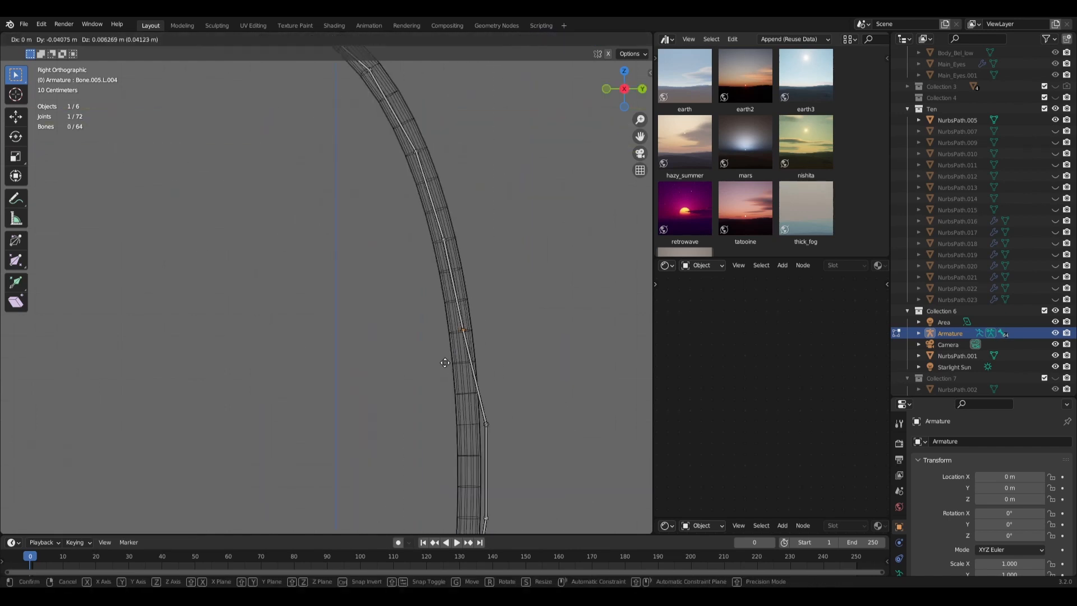
left_click(444, 365)
key("g")
key("y")
left_click(483, 397)
Step: Move the bone chain's lower joint along Y onto the centreline of the tentacle's lower section
left_click(467, 500)
key("g")
key("y")
left_click(451, 494)
scroll(439, 319, "down", 2)
scroll(439, 318, "up", 2)
middle_click_drag(425, 210, 438, 344, "shift")
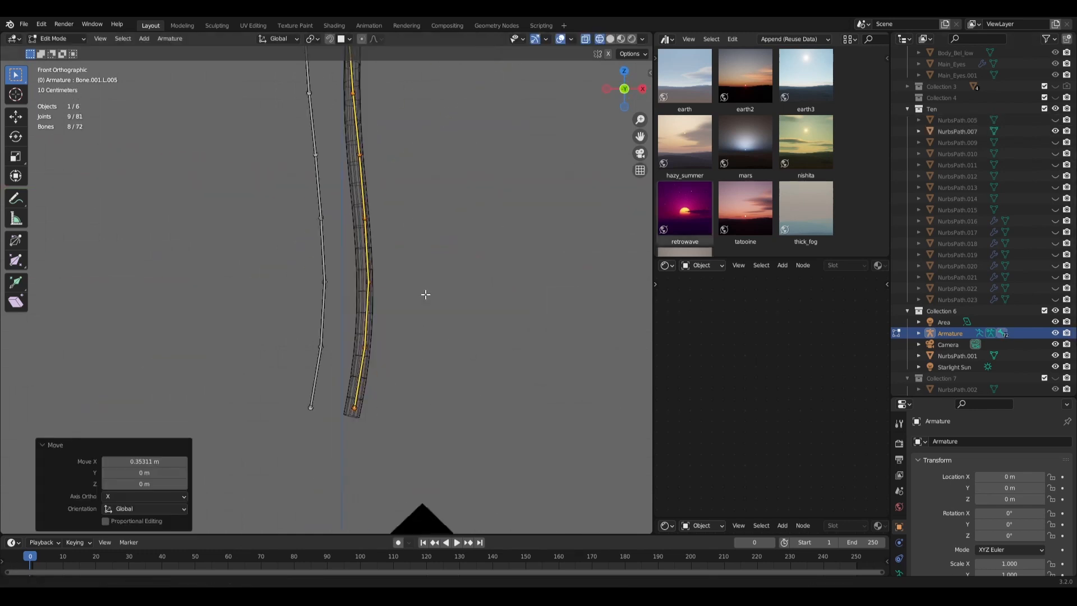
Step: Adjust the lower joints of the duplicated bone chain to the second tentacle in front view and hide the other chain
middle_click_drag(423, 281, 418, 444, "shift")
key("g")
left_click(387, 277)
scroll(395, 262, "down", 3)
key("shift+h")
Step: Move a joint of the duplicated bone chain onto the second tentacle's centreline in the right side view
key("KP_3")
scroll(387, 247, "up", 5)
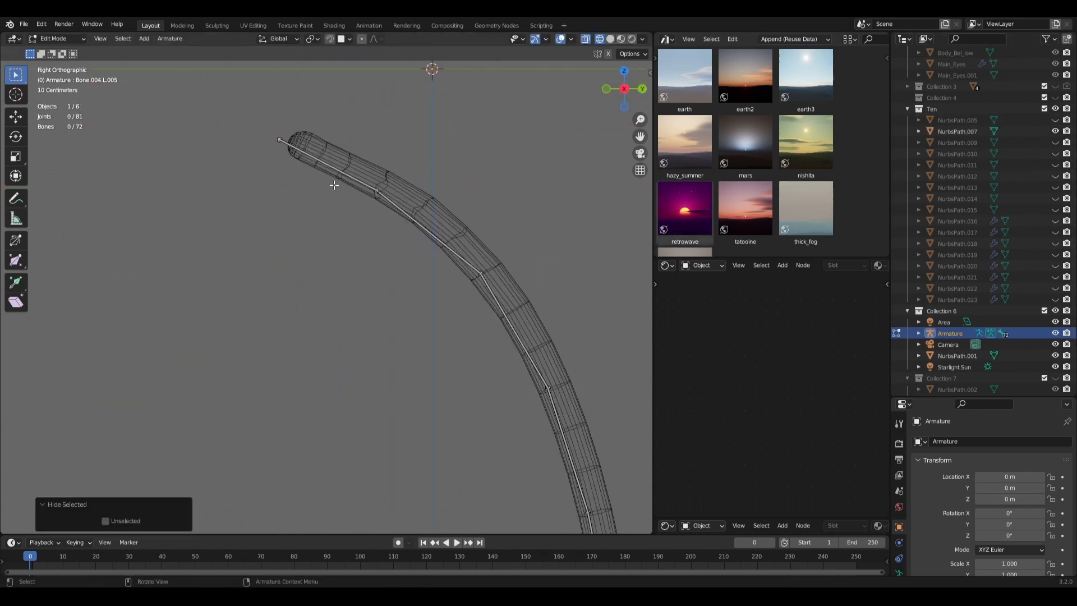
left_click(446, 303)
key("g")
left_click(450, 305)
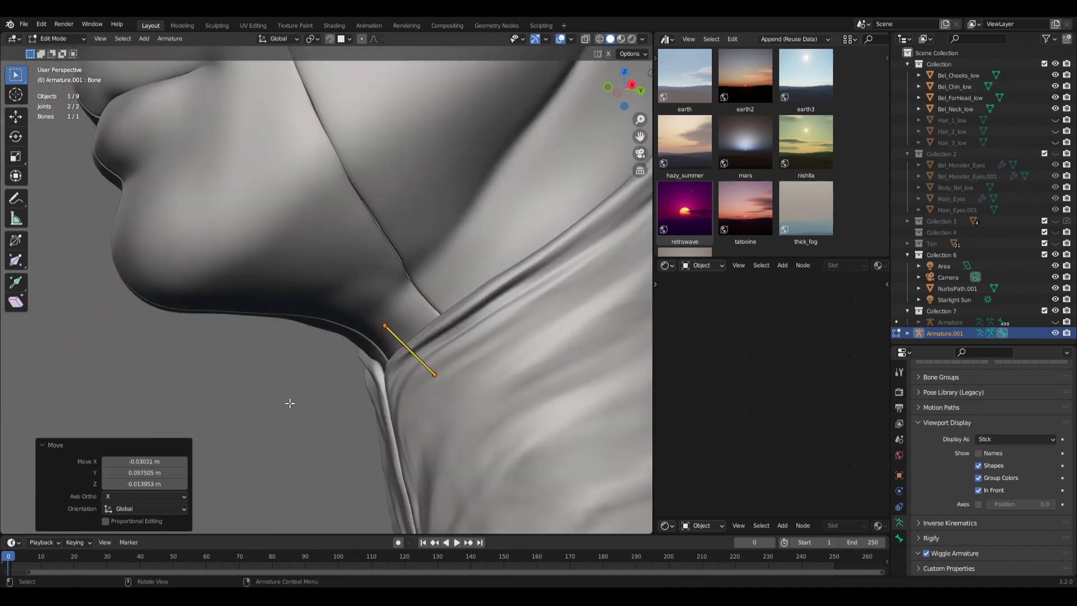
Step: Extrude further bones from the upper end of the neck bone to build a chain under the chin
left_click(394, 332)
key("e")
left_click(348, 297)
key("e")
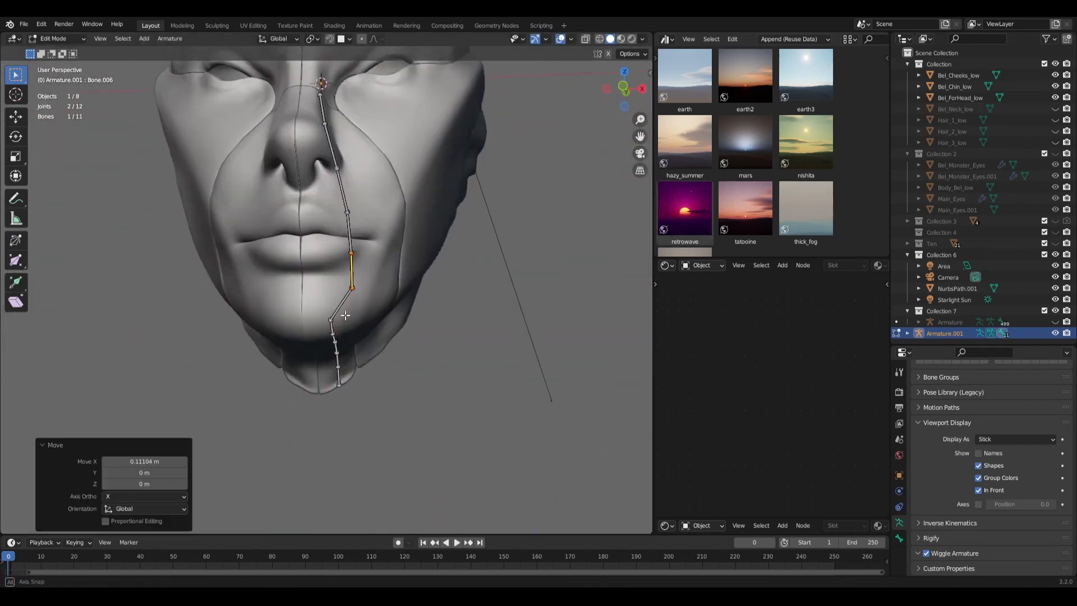
Step: Move the chin section of the face bone chain along X to straighten the chain
key("g")
key("x")
left_click(354, 324)
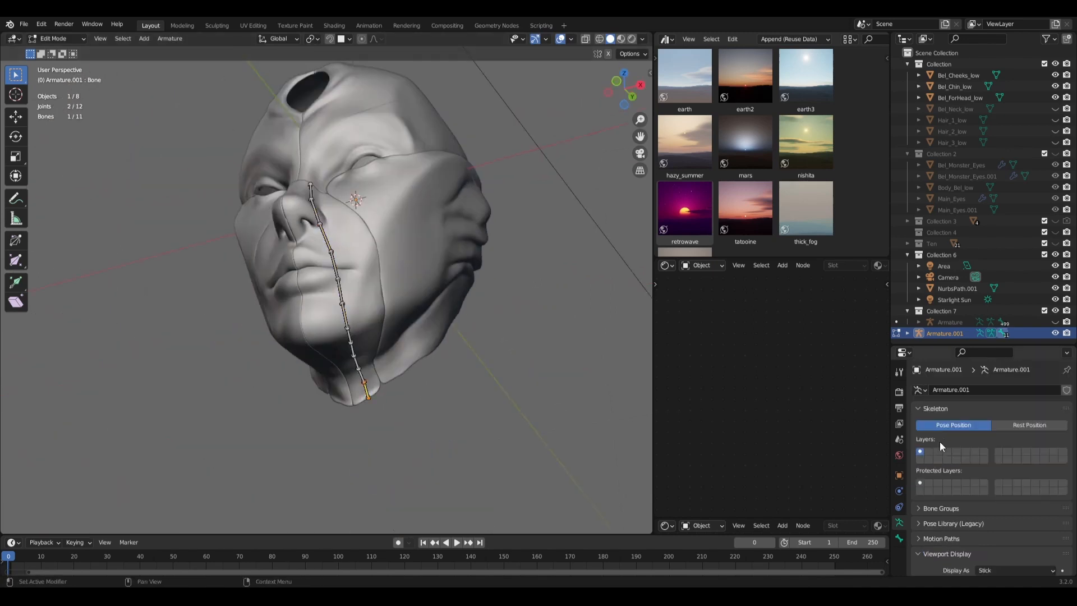
scroll(940, 442, "up", 3)
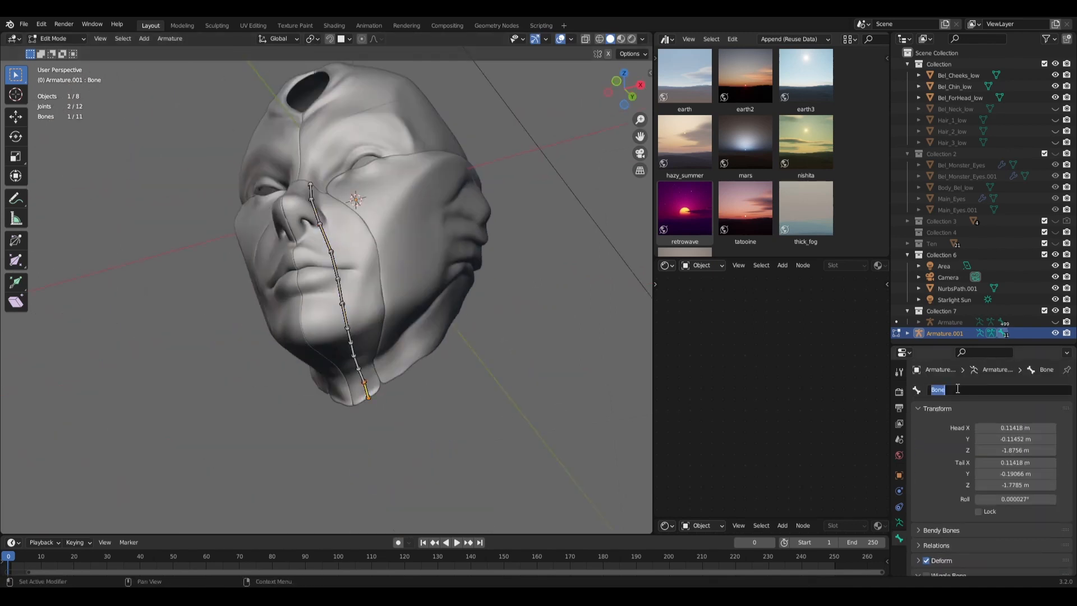
Step: Rename the face chain's bones in sequence from the neck upward, including Face2.L and Face3.L
left_click(958, 387)
key("Return")
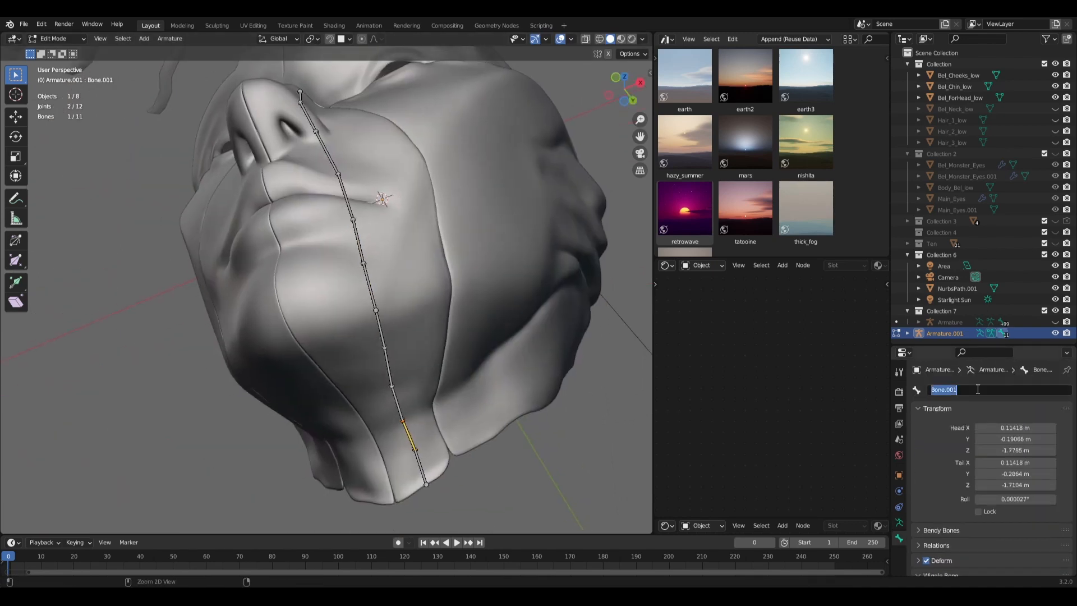
type("Face3.L")
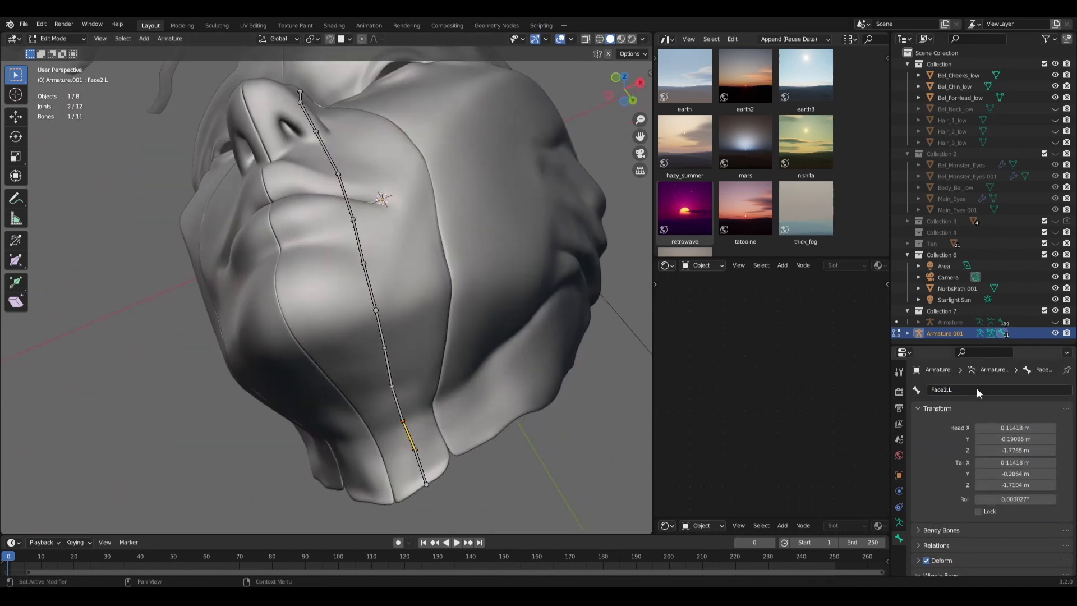
key("Return")
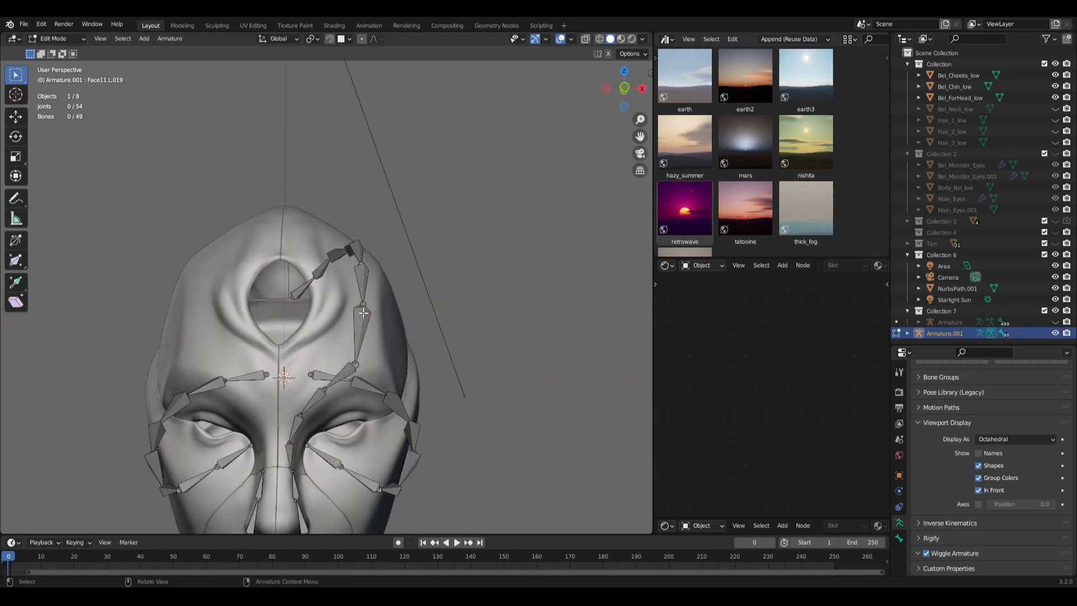
Step: Select the Hair_1_high object in Collection 3
scroll(435, 357, "down", 4)
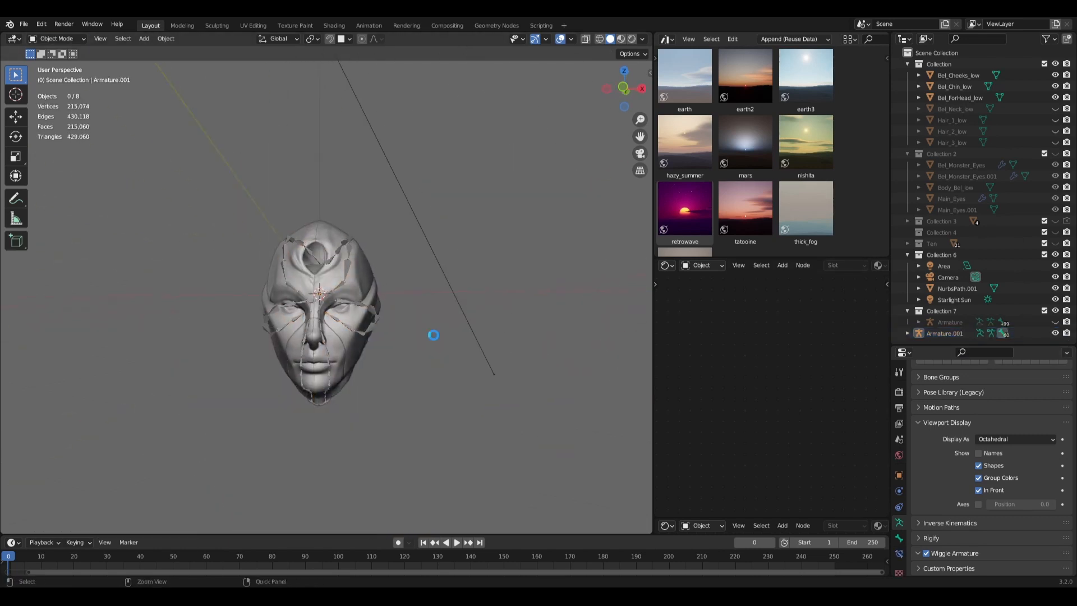
middle_click_drag(432, 334, 431, 318)
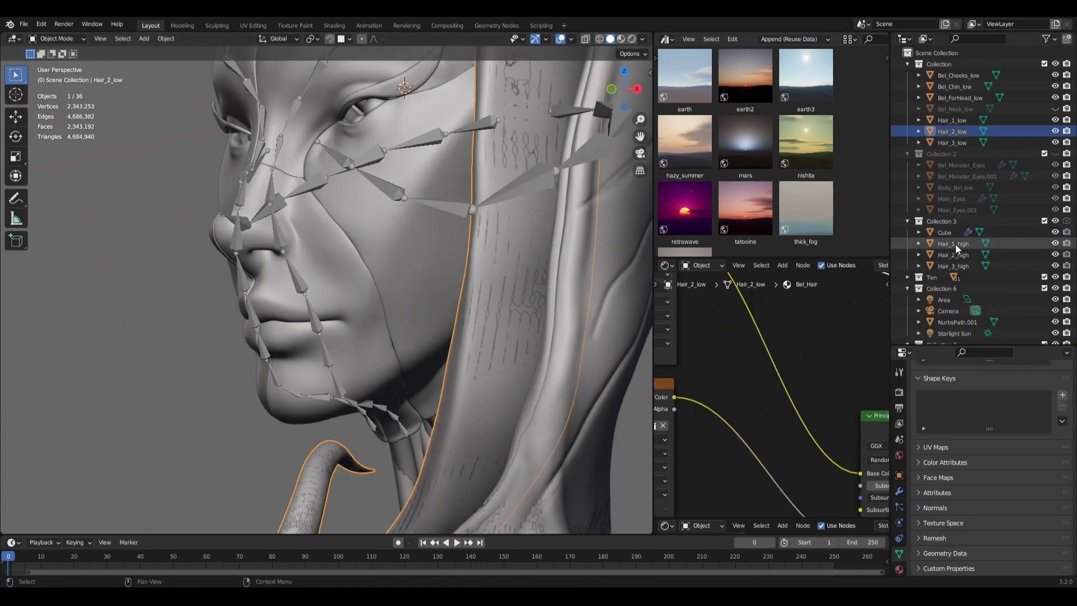
left_click(954, 243)
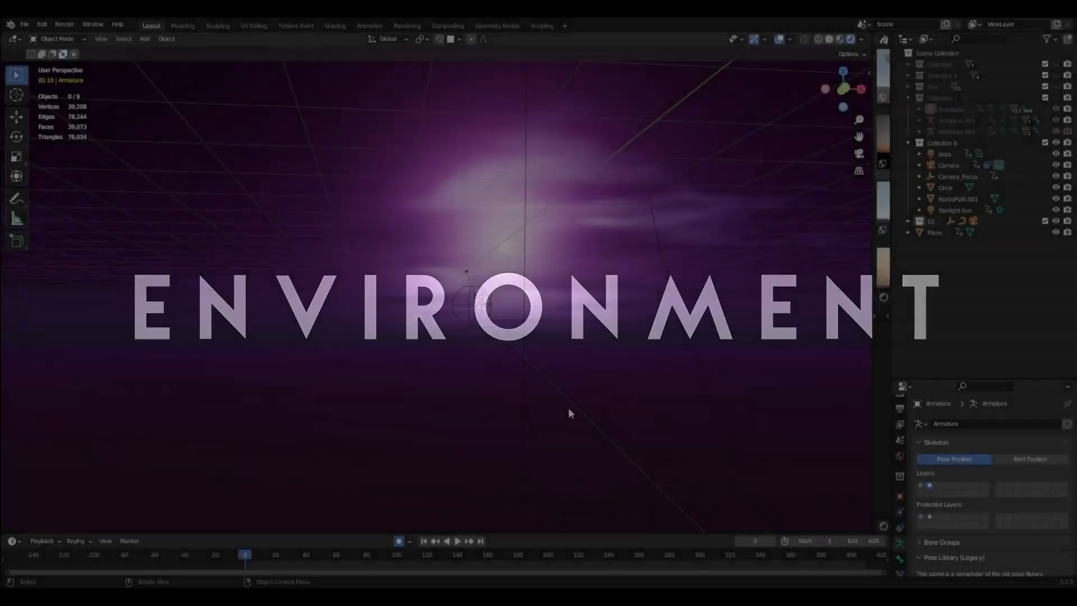
middle_click_drag(568, 407, 635, 363)
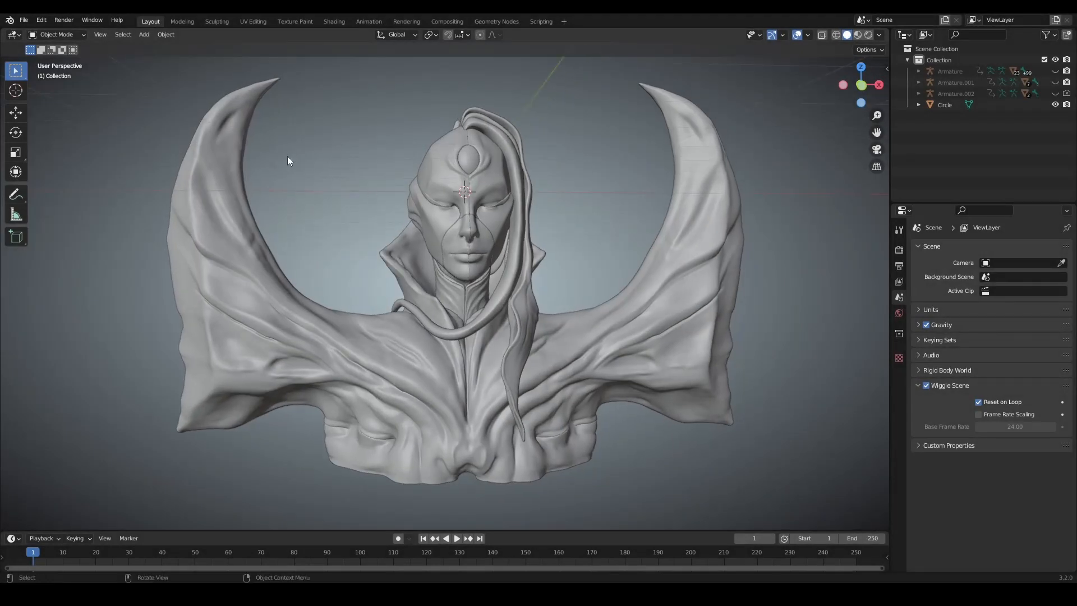
Step: Open the file browser for adding an asset library from the File Paths preferences and cancel it
left_click(40, 22)
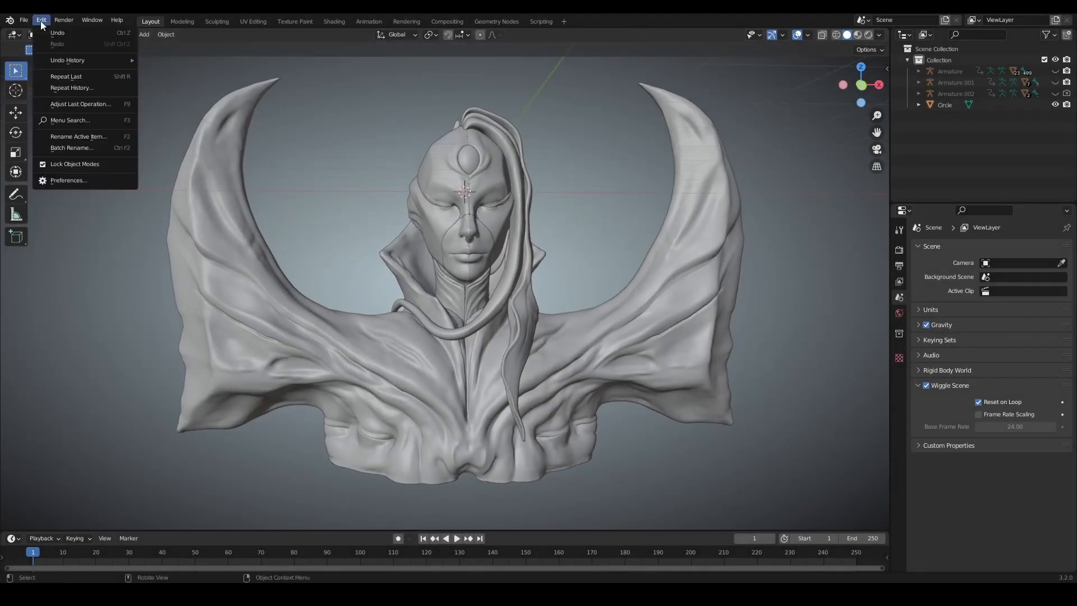
left_click(67, 177)
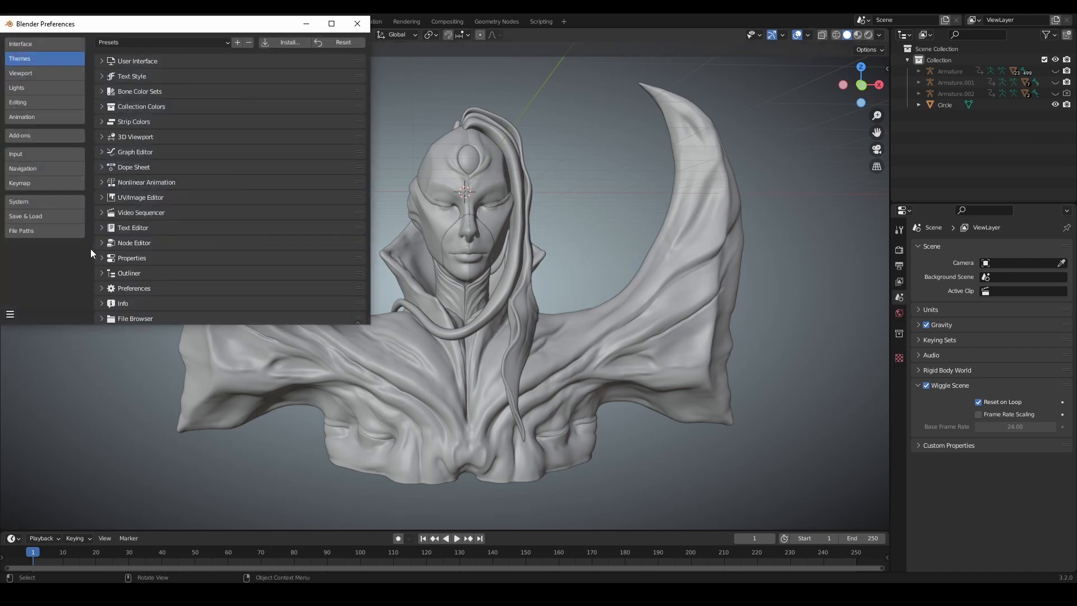
left_click(32, 230)
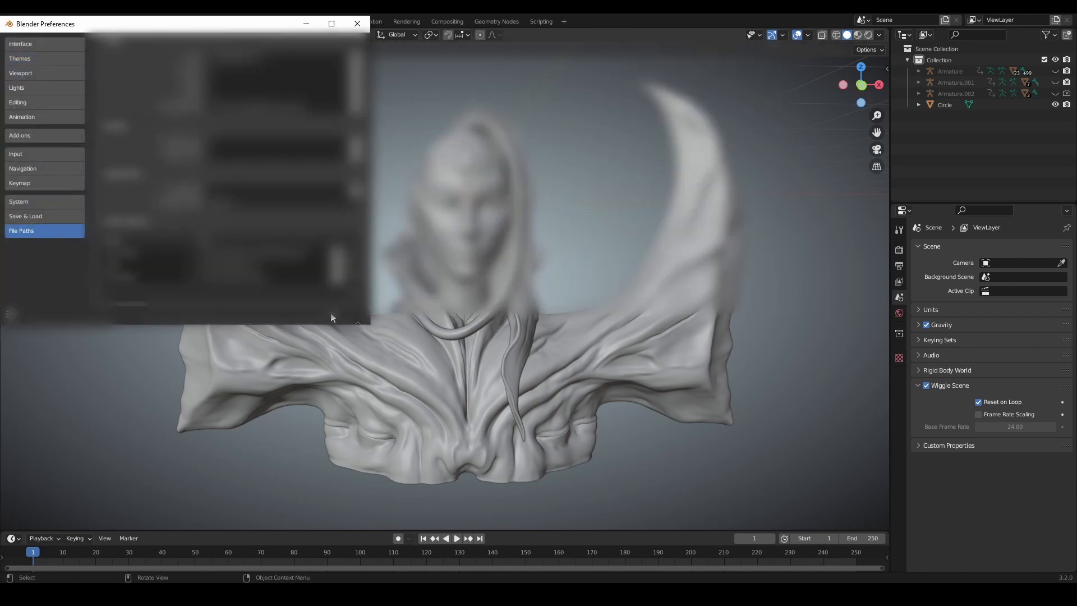
left_click(355, 298)
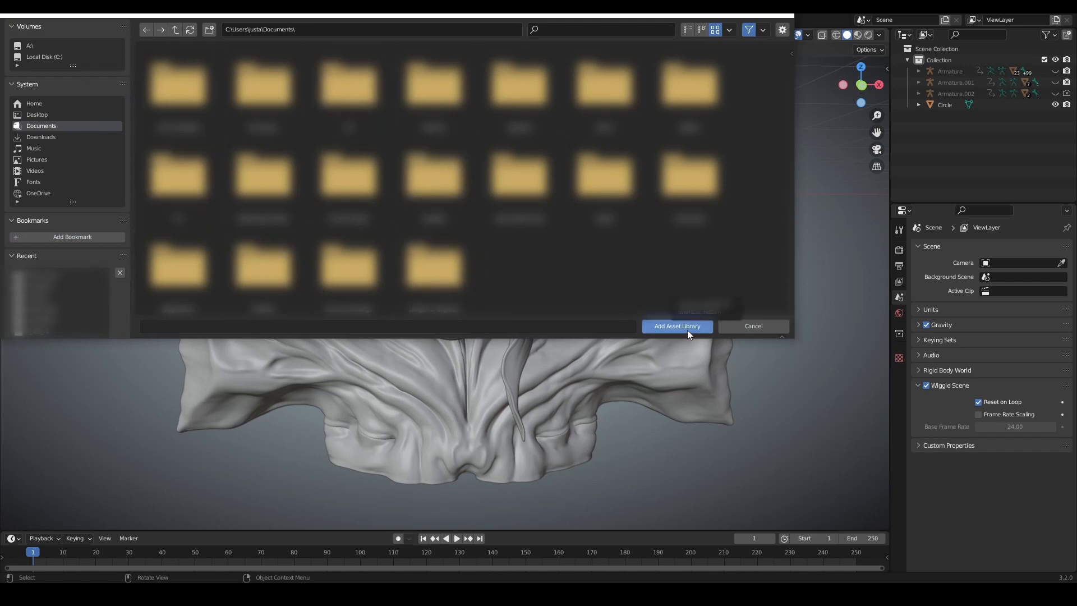
left_click(746, 329)
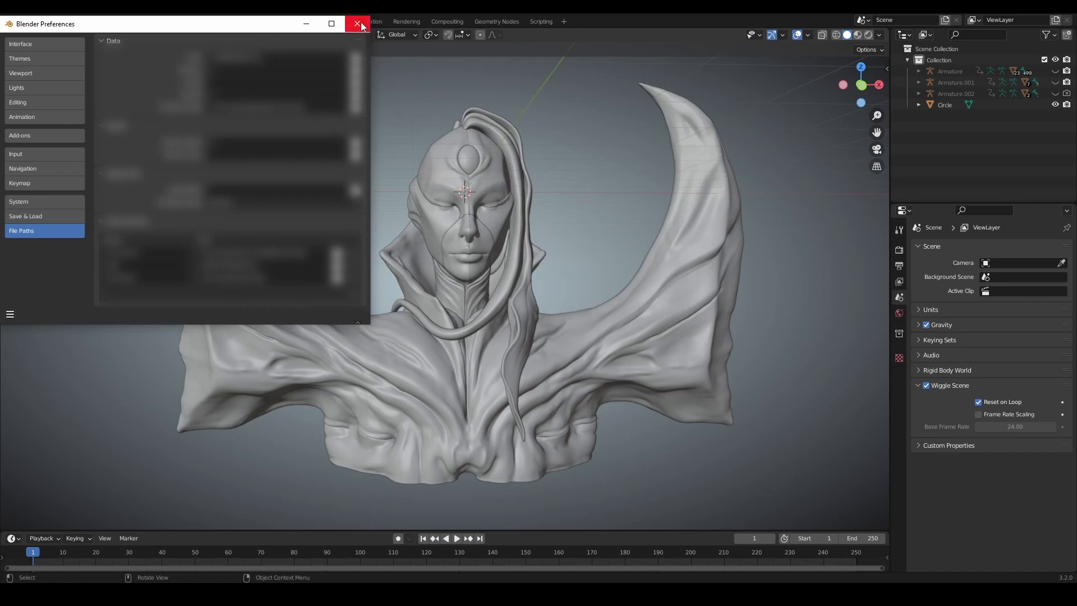
Step: Check the preferences' saving options, including Auto-Save Preferences, and close the Preferences window
left_click(10, 315)
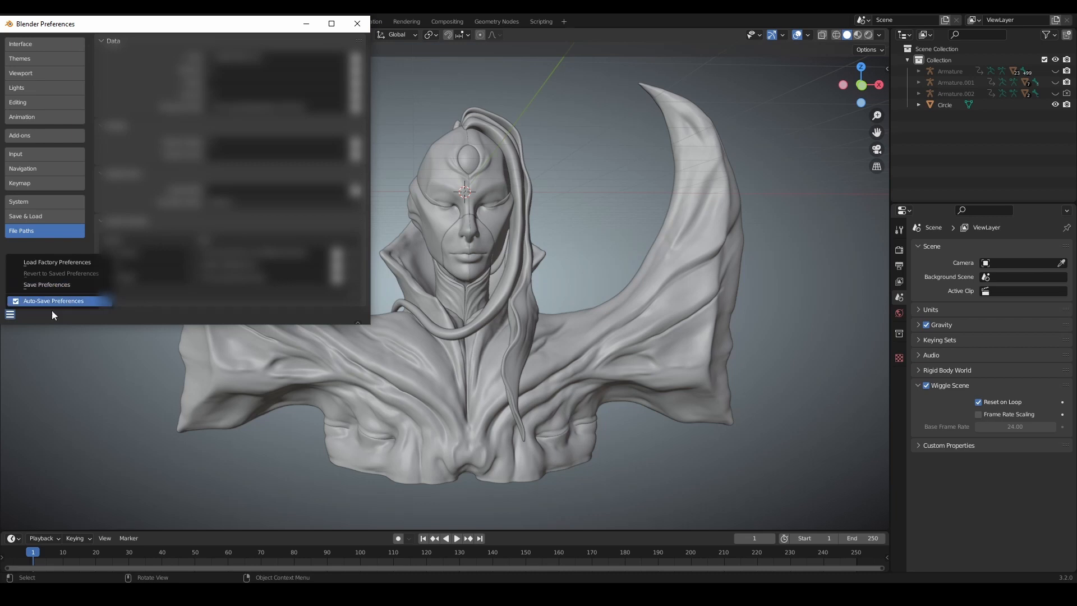
left_click(358, 24)
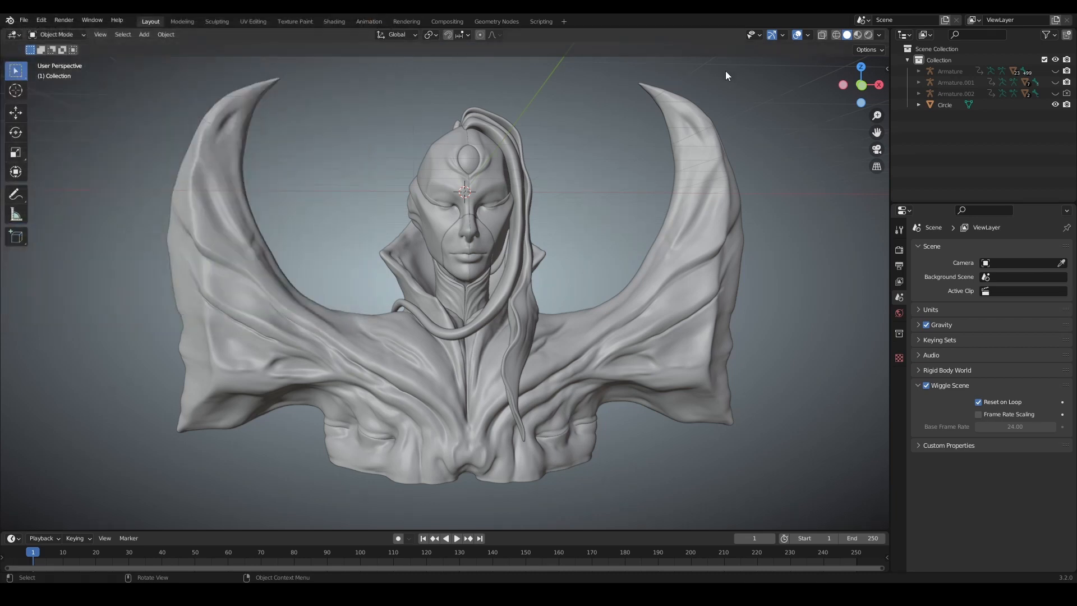
Step: Set up an Asset Browser beside the 3D viewport that shows the Downloads library
left_click_drag(888, 31, 548, 33)
left_click(559, 35)
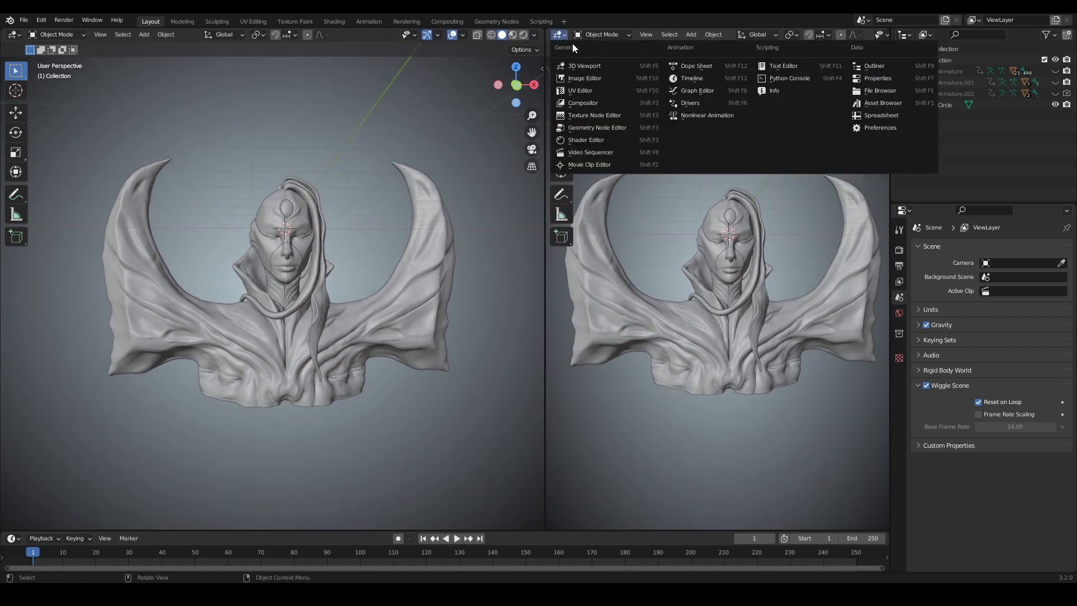
left_click(875, 104)
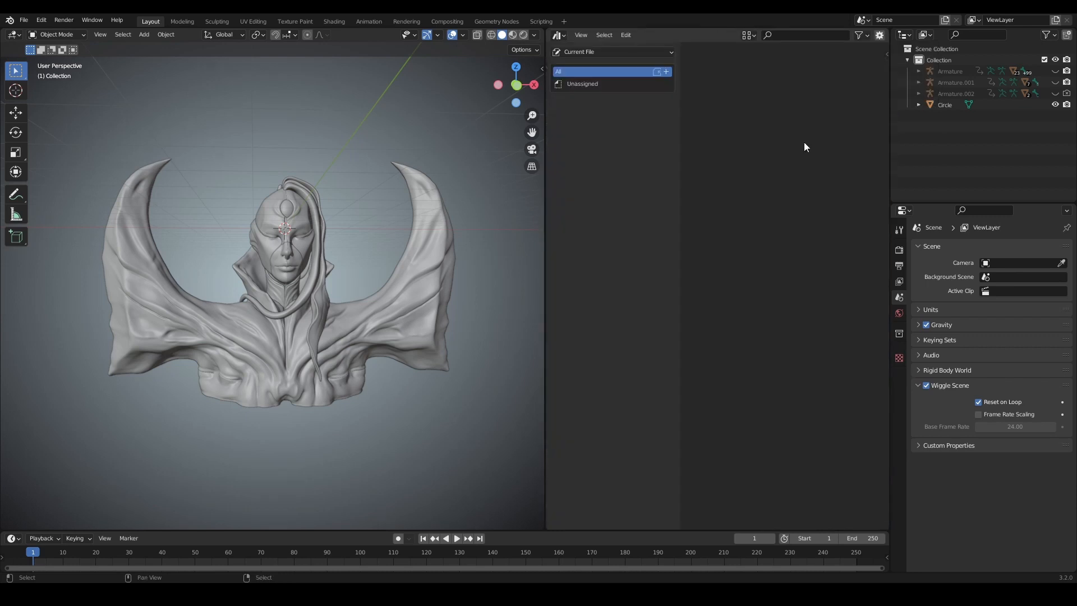
left_click(619, 53)
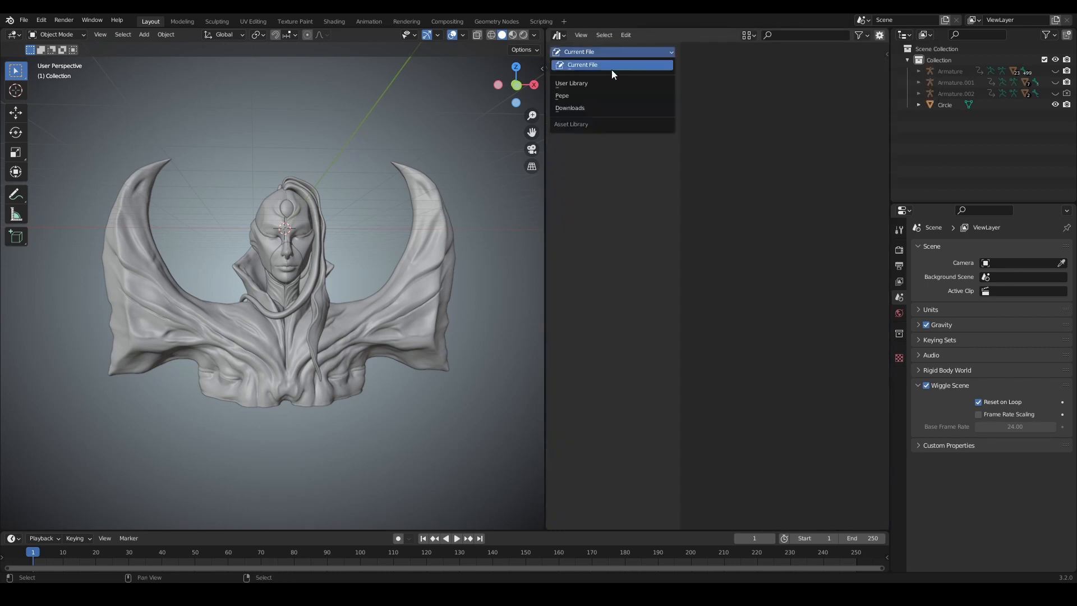
left_click(581, 109)
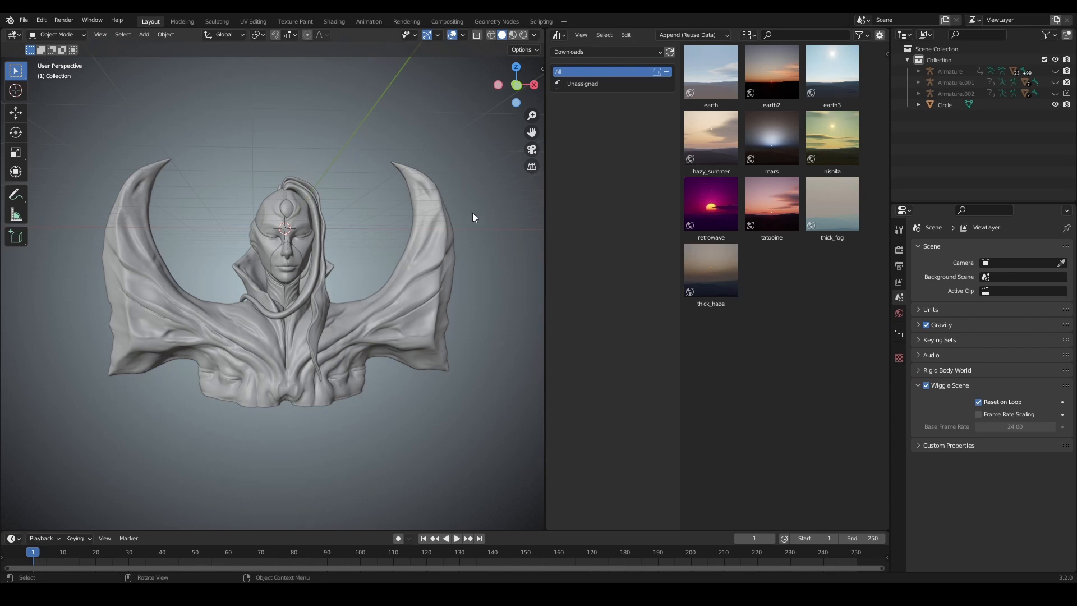
Step: Enable Physical Atmosphere for the World and display the 3D viewport with Rendered shading
key("n")
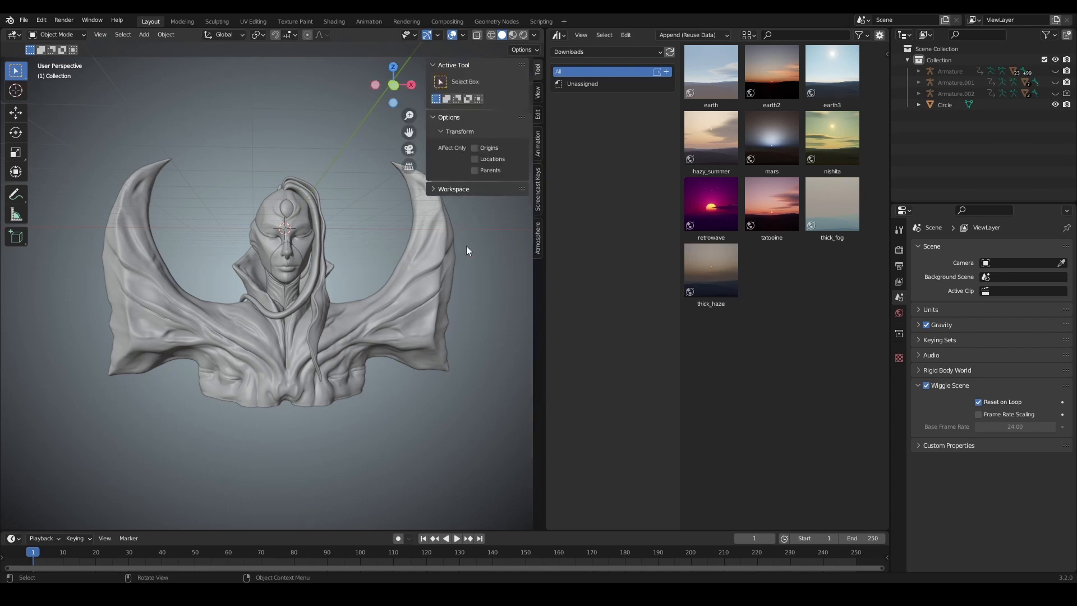
left_click(536, 237)
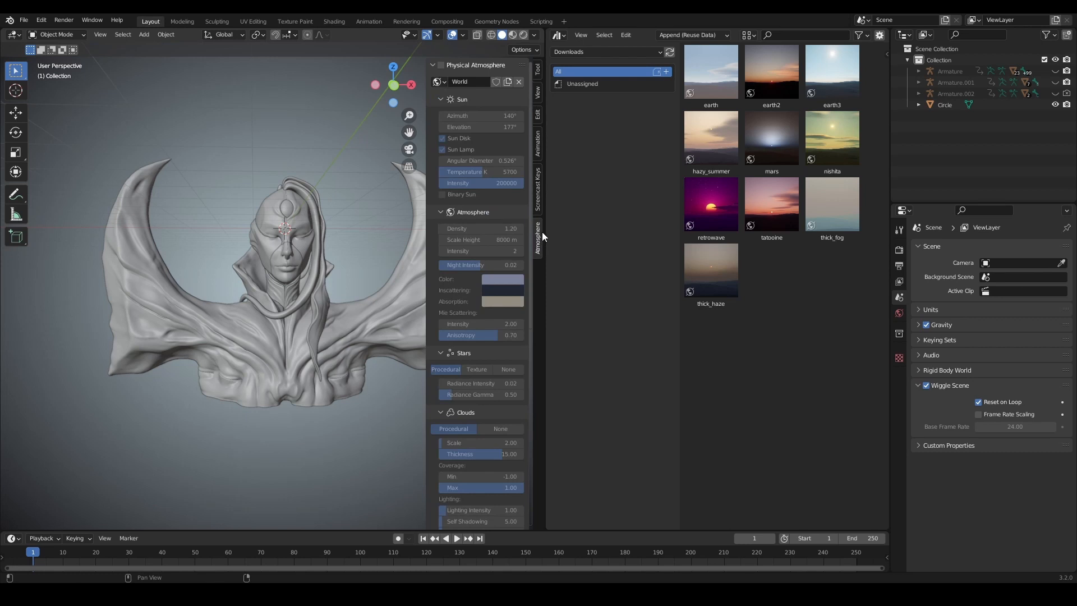
left_click(442, 65)
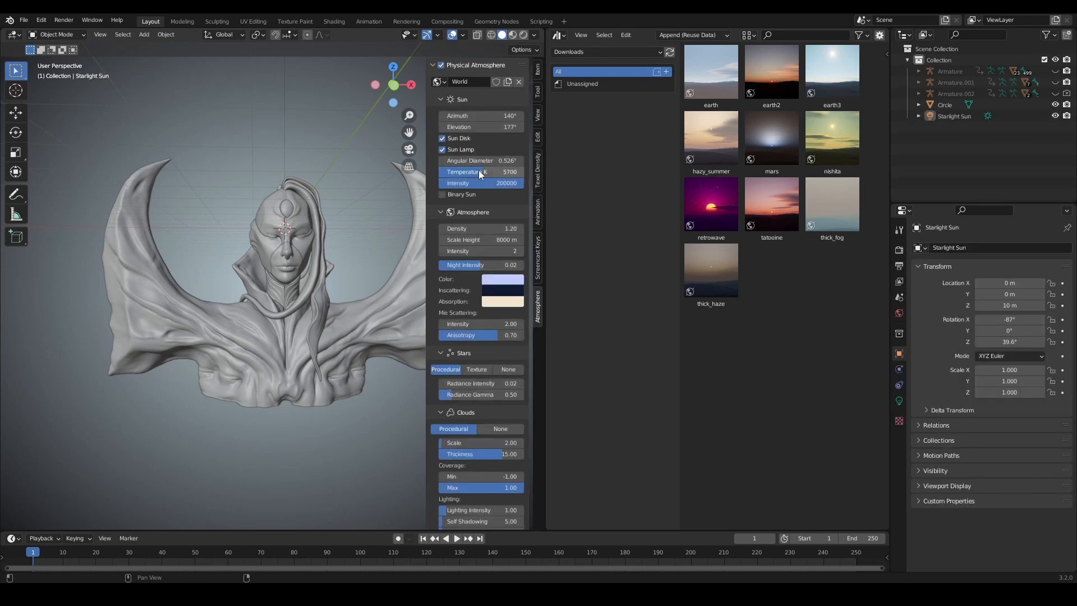
left_click(526, 35)
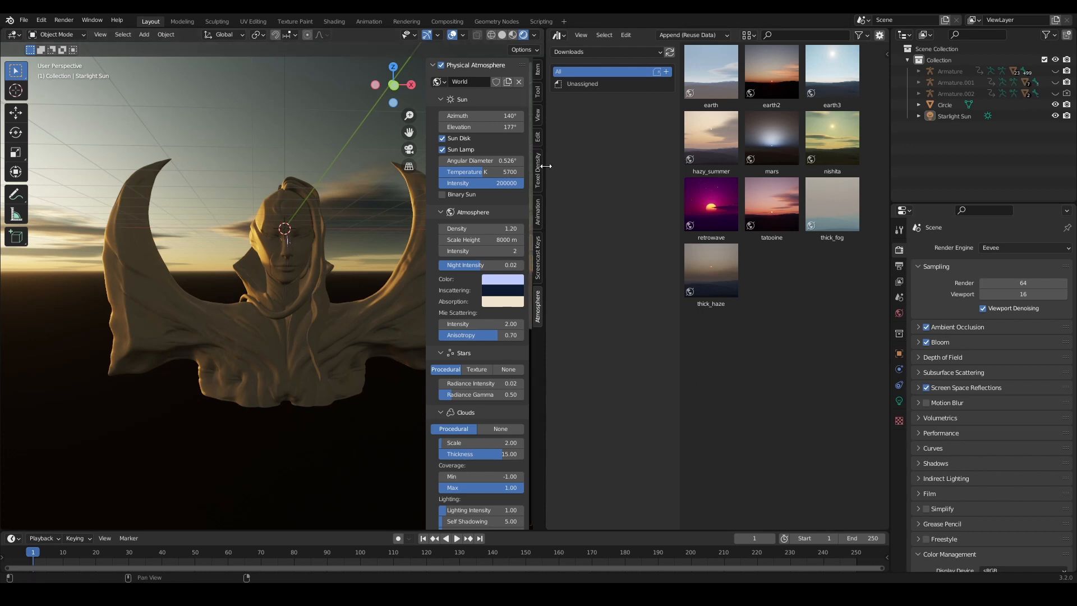
Step: Hide the Asset Browser's library list and widen the 3D viewport
key("t")
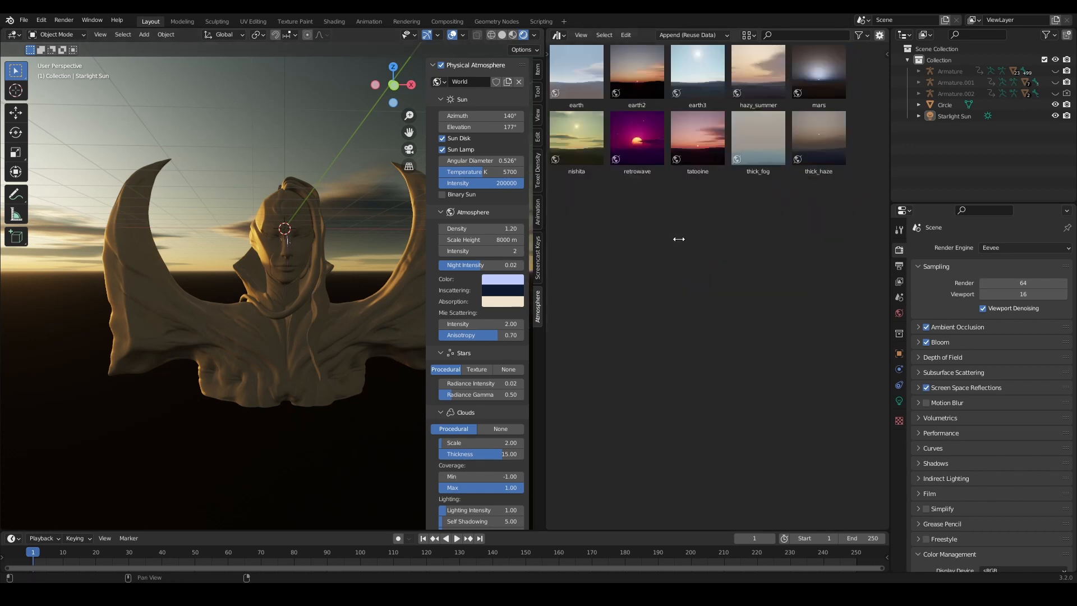
left_click_drag(546, 228, 737, 227)
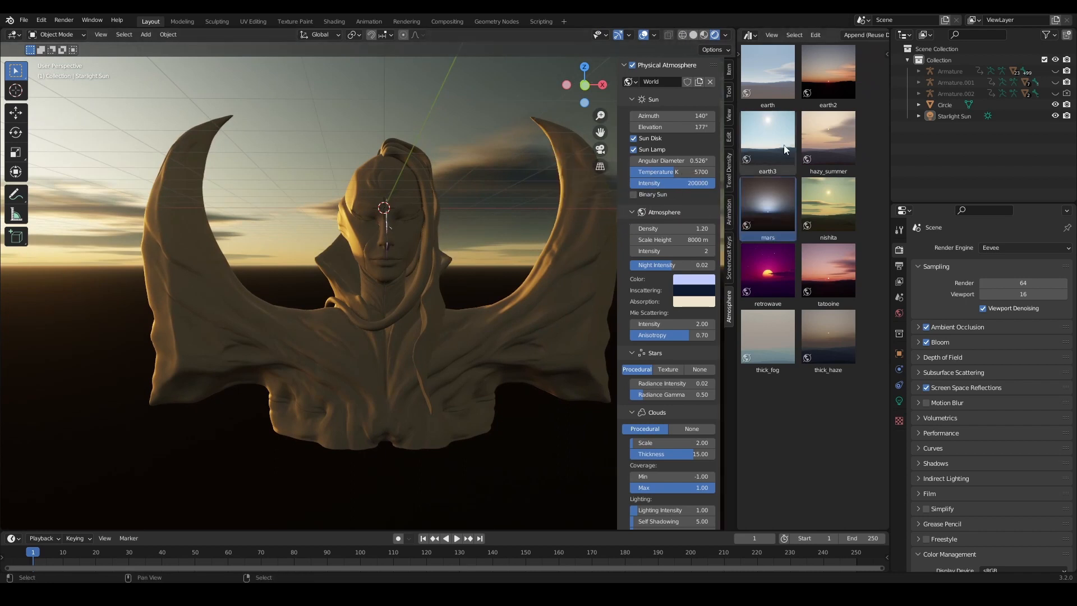
Step: Try the earth3, hazy_summer and earth2 world assets on the scene
left_click_drag(769, 150, 497, 134)
left_click_drag(826, 141, 476, 147)
left_click(831, 83)
left_click_drag(831, 83, 491, 136)
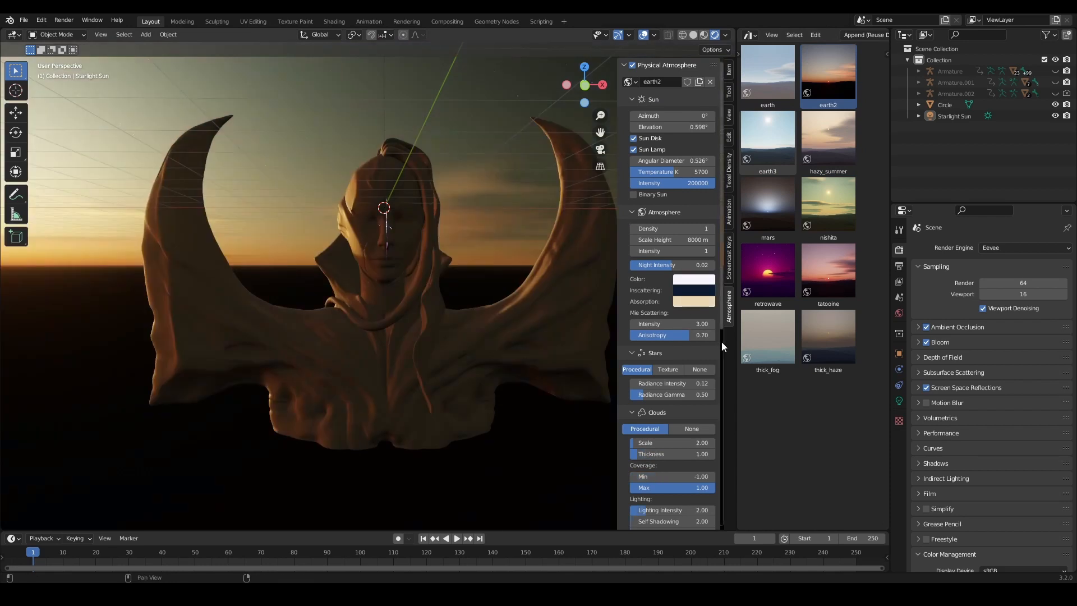
Step: Try the thick_fog, retrowave and thick_haze world assets on the scene
left_click_drag(768, 336, 553, 268)
left_click_drag(757, 274, 492, 232)
middle_click_drag(470, 307, 484, 294)
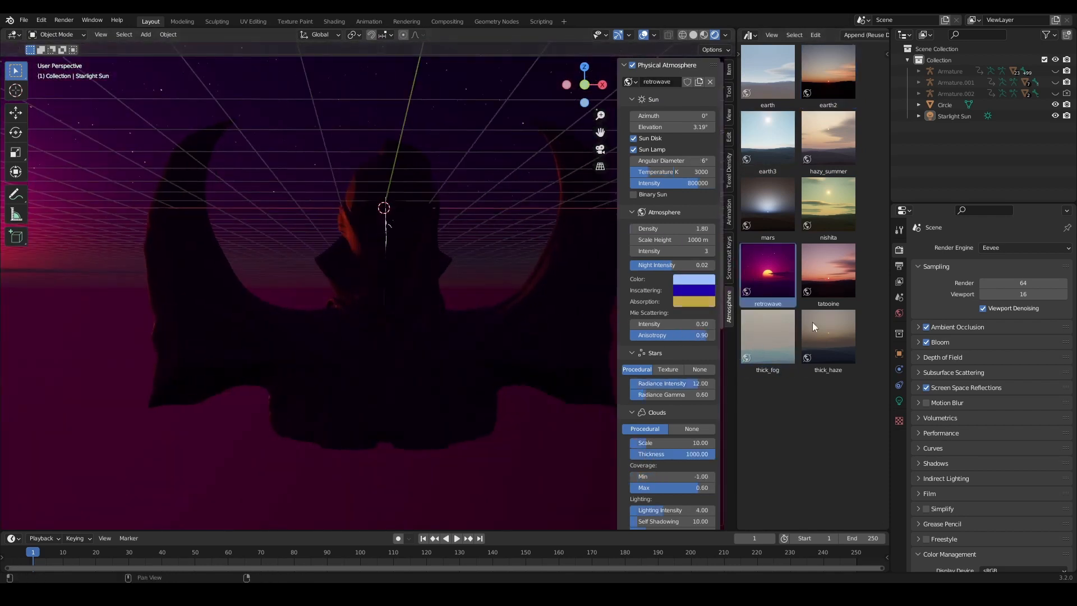
left_click_drag(814, 330, 515, 301)
middle_click_drag(507, 323, 510, 332)
middle_click_drag(458, 287, 426, 281)
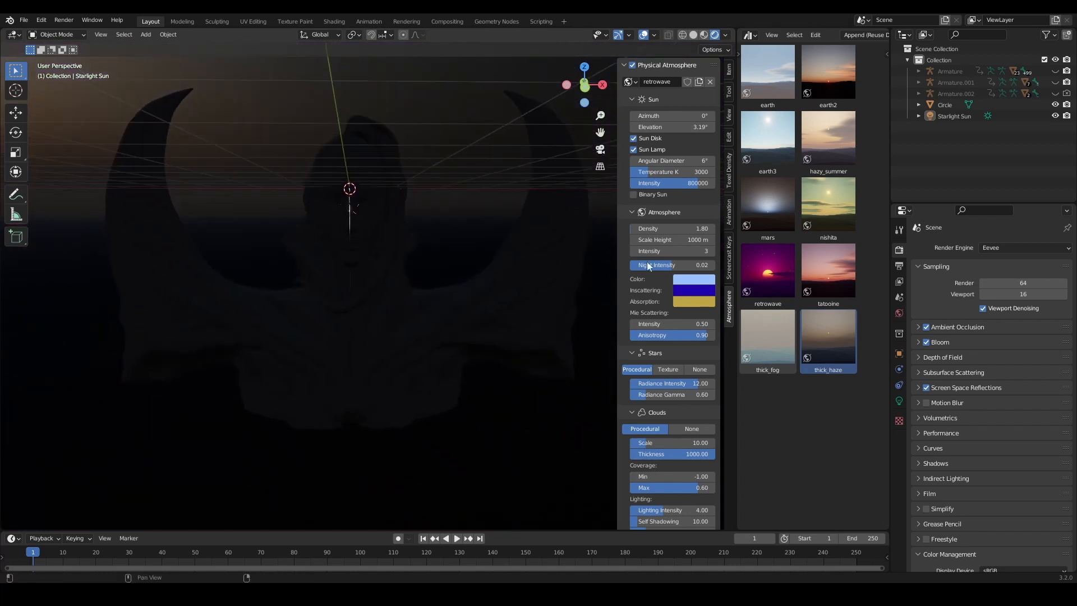
Step: Apply the mars world asset to the scene
mouse_move(769, 218)
left_mouse_down()
mouse_move(499, 222)
mouse_move(474, 233)
left_mouse_up()
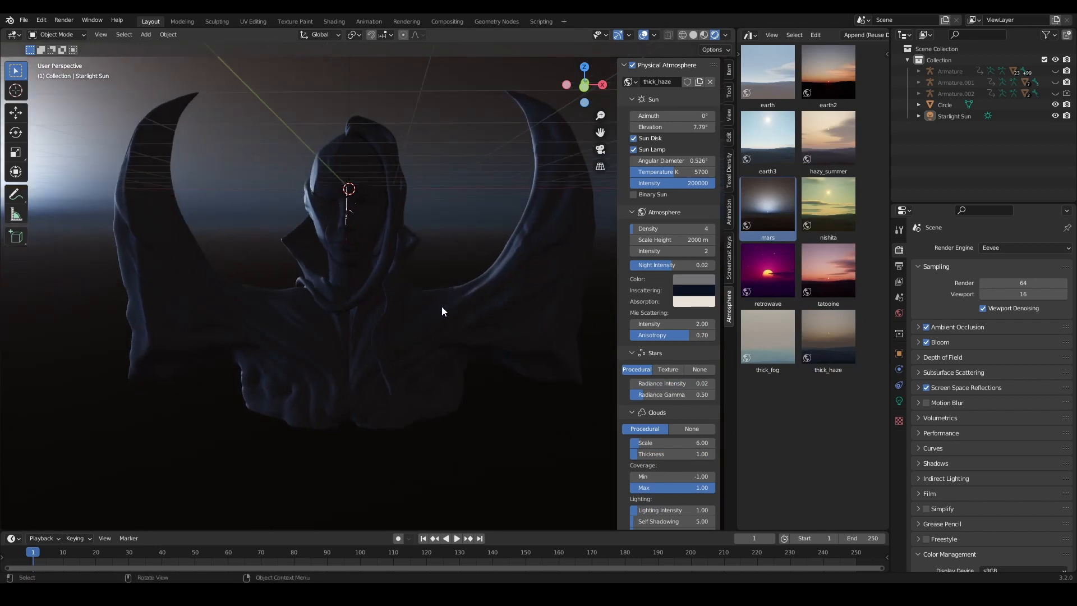
scroll(418, 237, "down", 4)
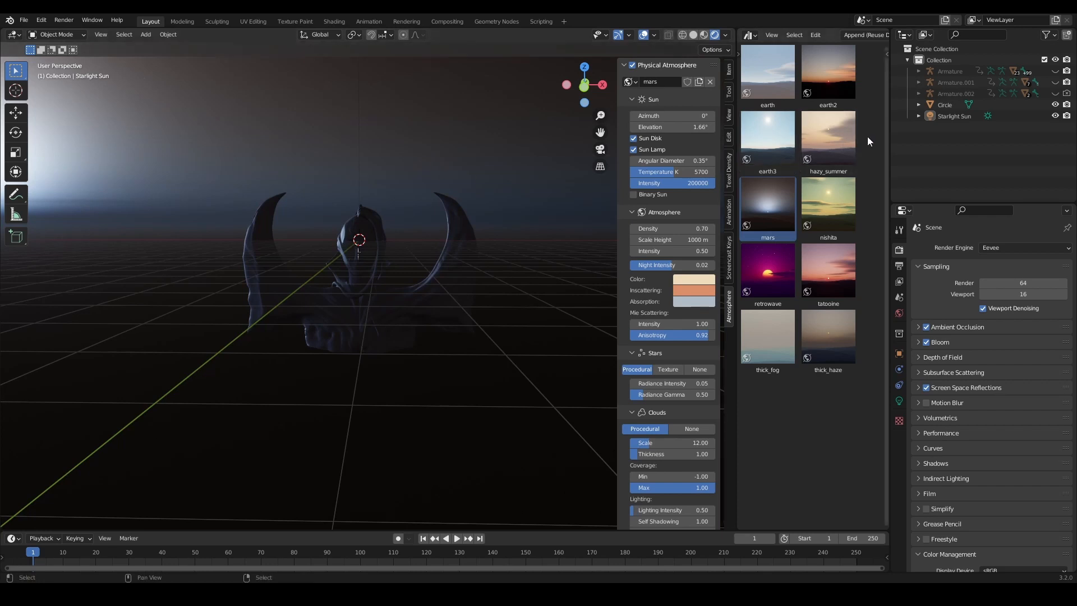
Step: Select the Starlight Sun and rotate it about 43° as seen from the front of the bust
left_click(958, 119)
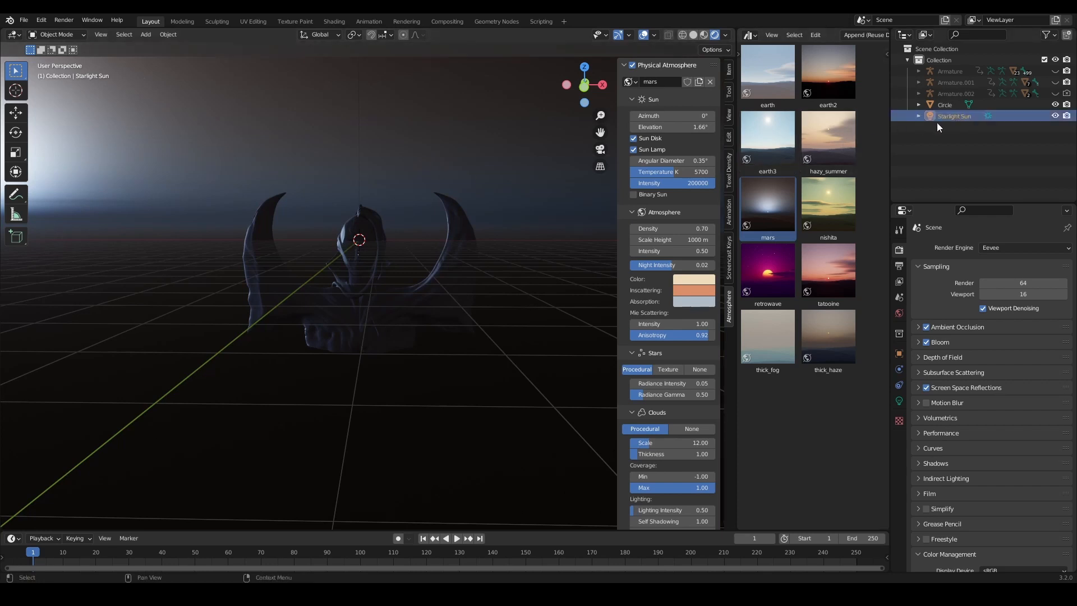
scroll(400, 187, "down", 5)
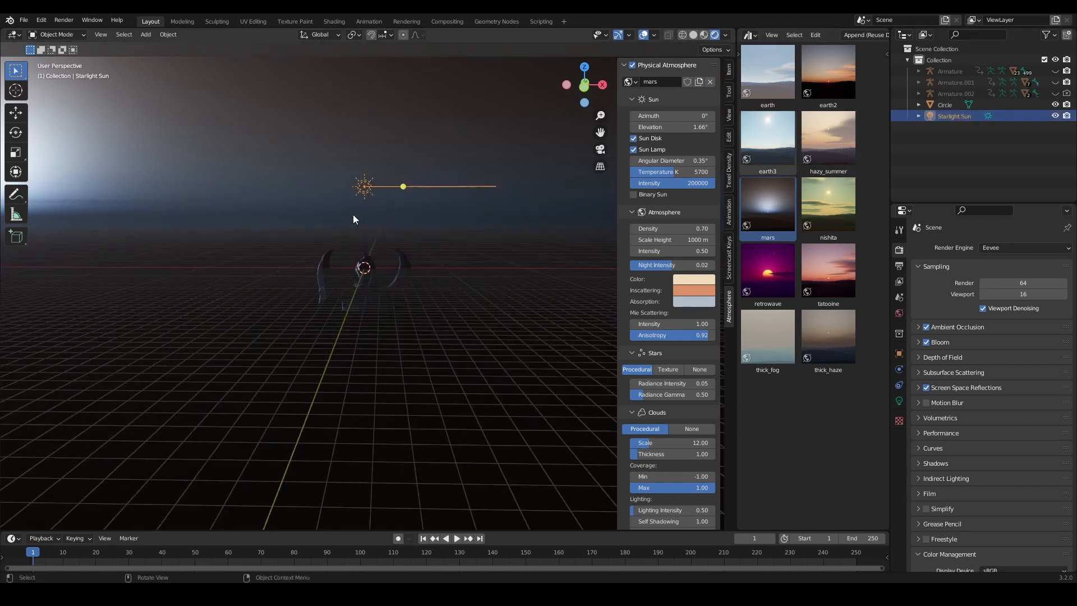
middle_click_drag(353, 219, 312, 238)
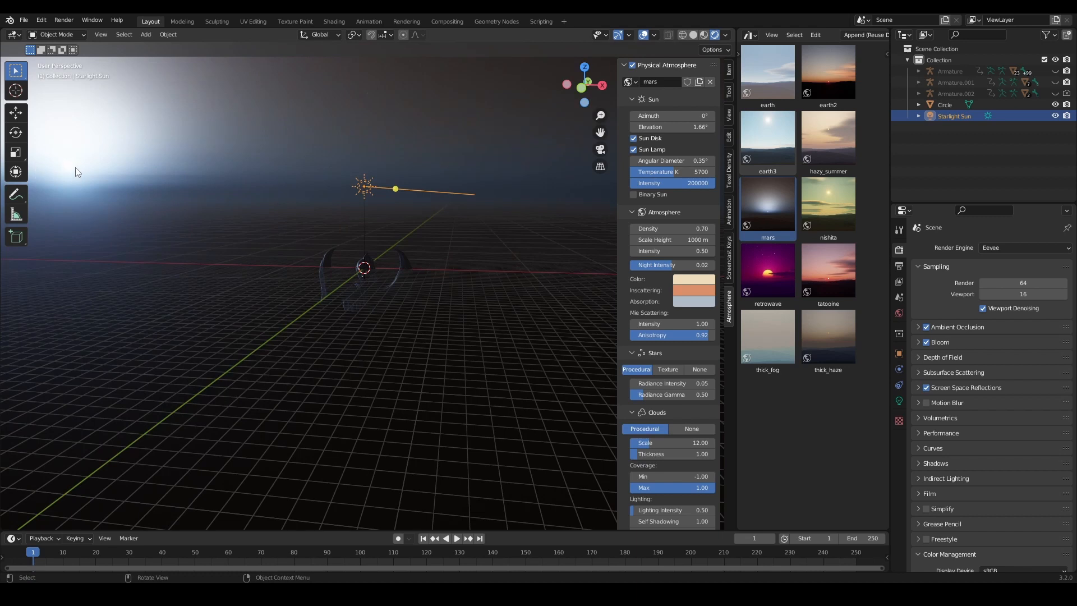
middle_click_drag(138, 211, 84, 192)
mouse_move(425, 243)
middle_mouse_down()
mouse_move(431, 228)
mouse_move(430, 260)
middle_mouse_up()
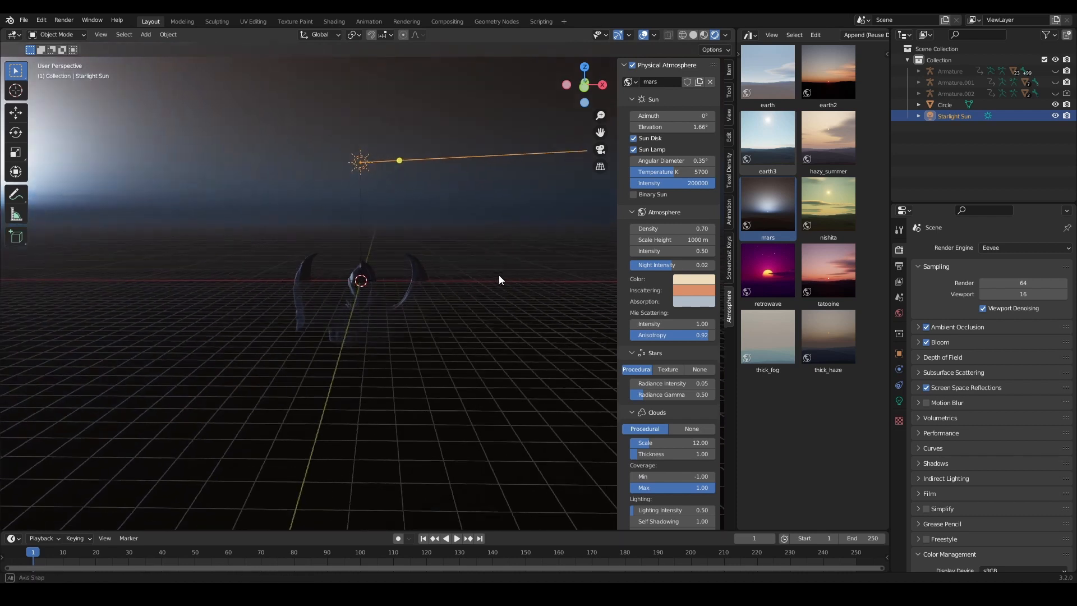
key("r")
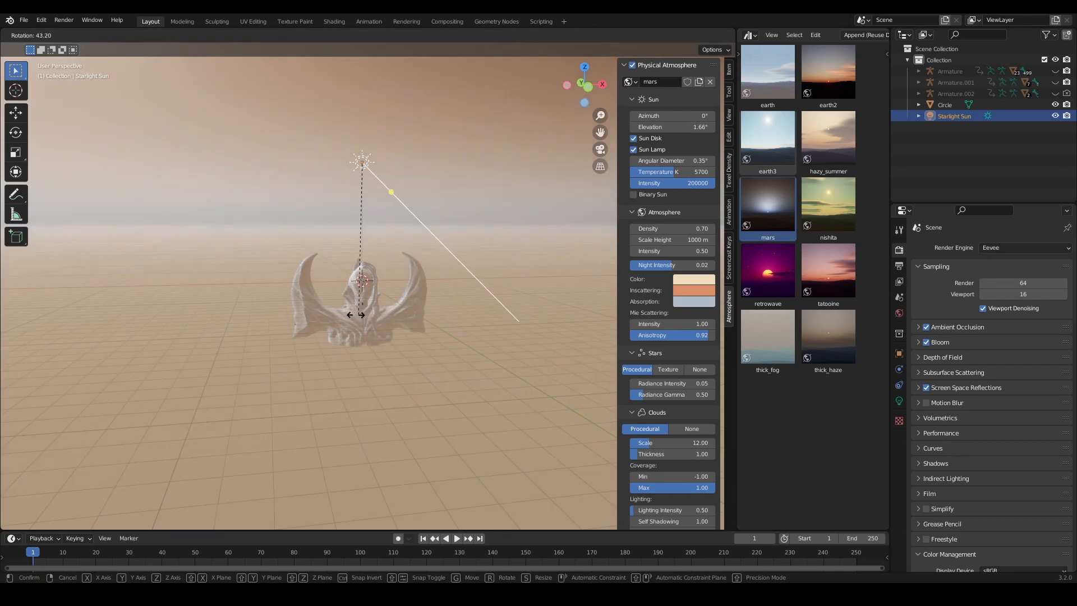
left_click(365, 318)
Step: Rotate the Starlight Sun from the side until it sits low behind the bust, at azimuth 162° and elevation 169°
middle_click_drag(440, 281, 294, 304)
key("r")
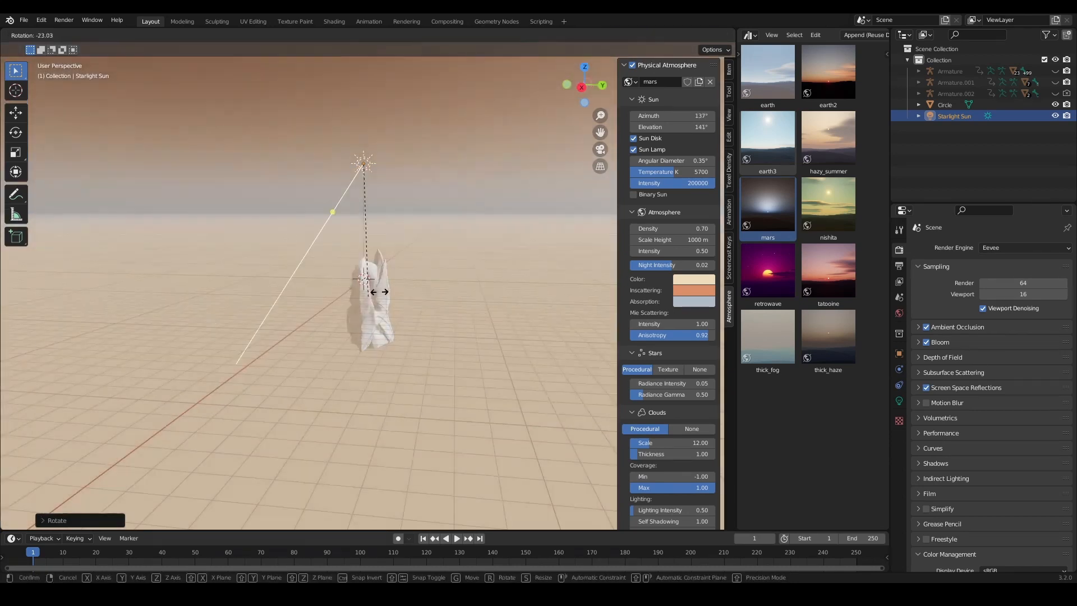
left_click(389, 288)
middle_click_drag(388, 288, 468, 257)
middle_click_drag(421, 152, 477, 323)
key("r")
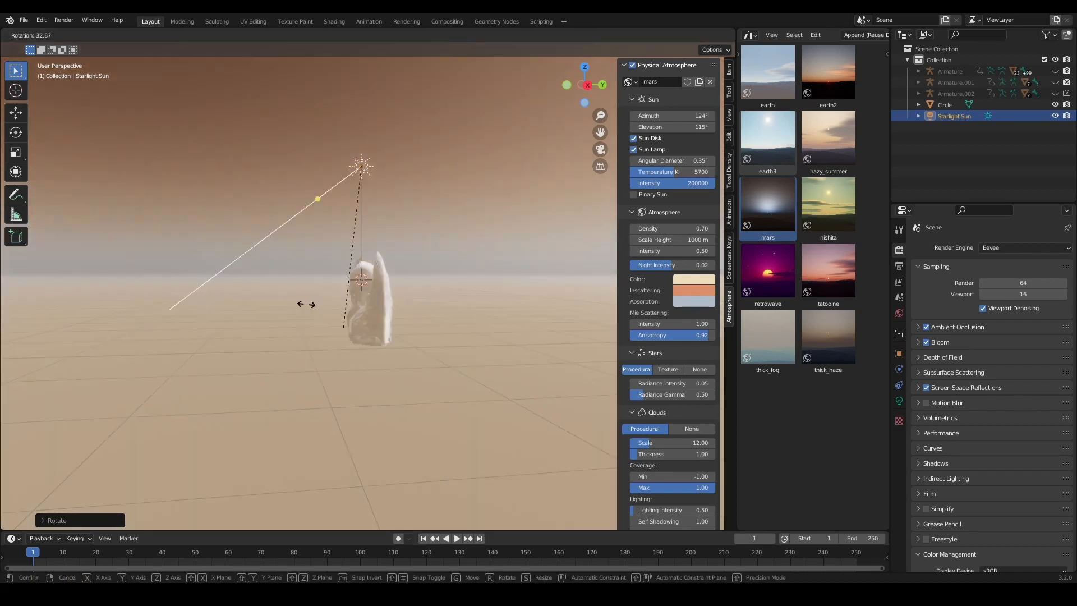
left_click(410, 298)
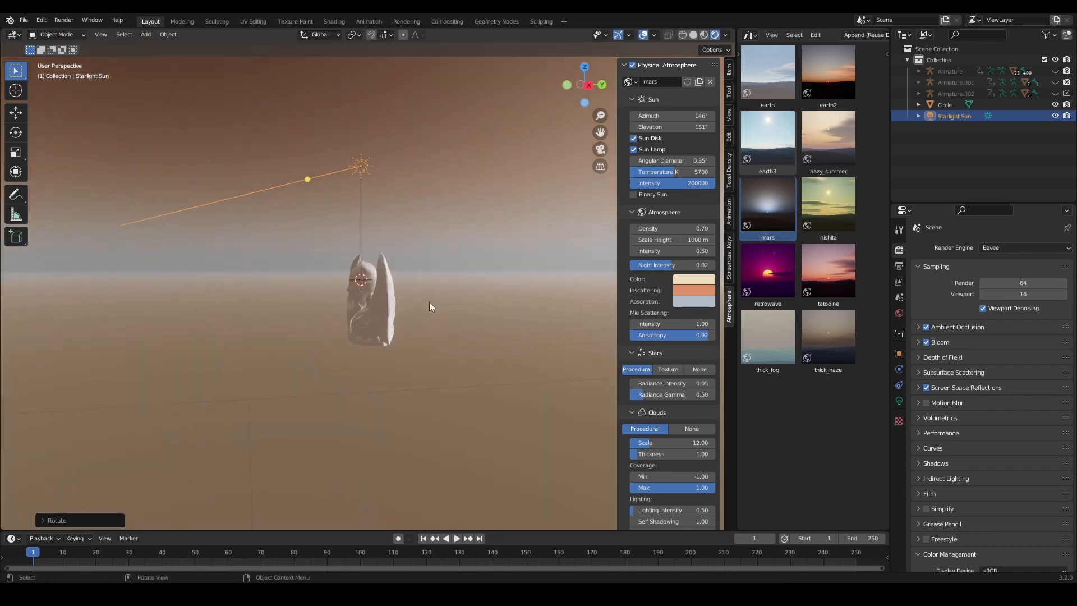
key("r")
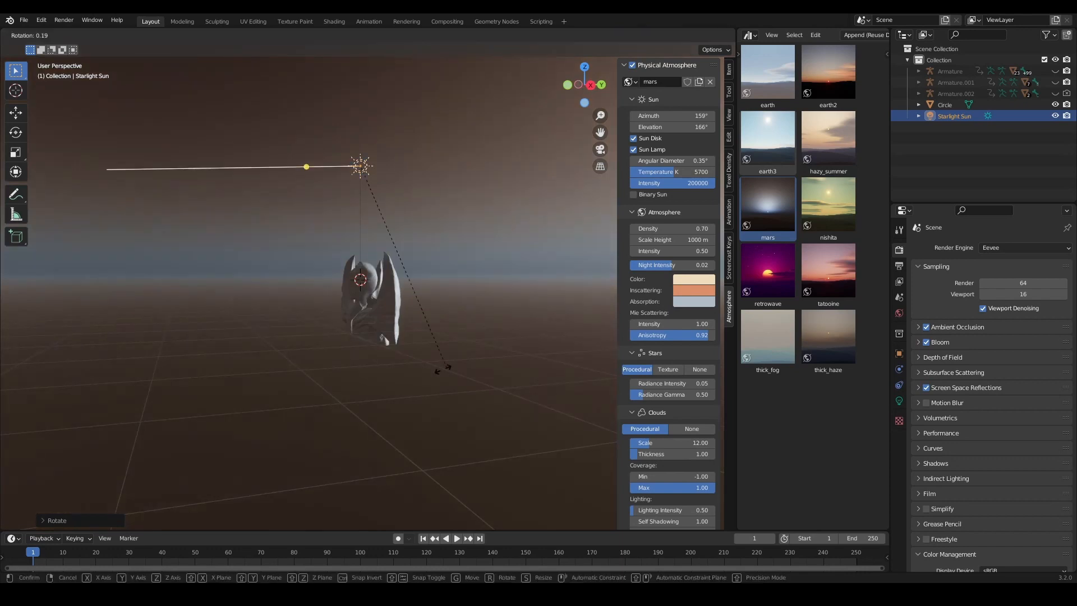
left_click(444, 367)
middle_click_drag(444, 368, 483, 323)
scroll(517, 312, "up", 4)
scroll(517, 313, "up", 3)
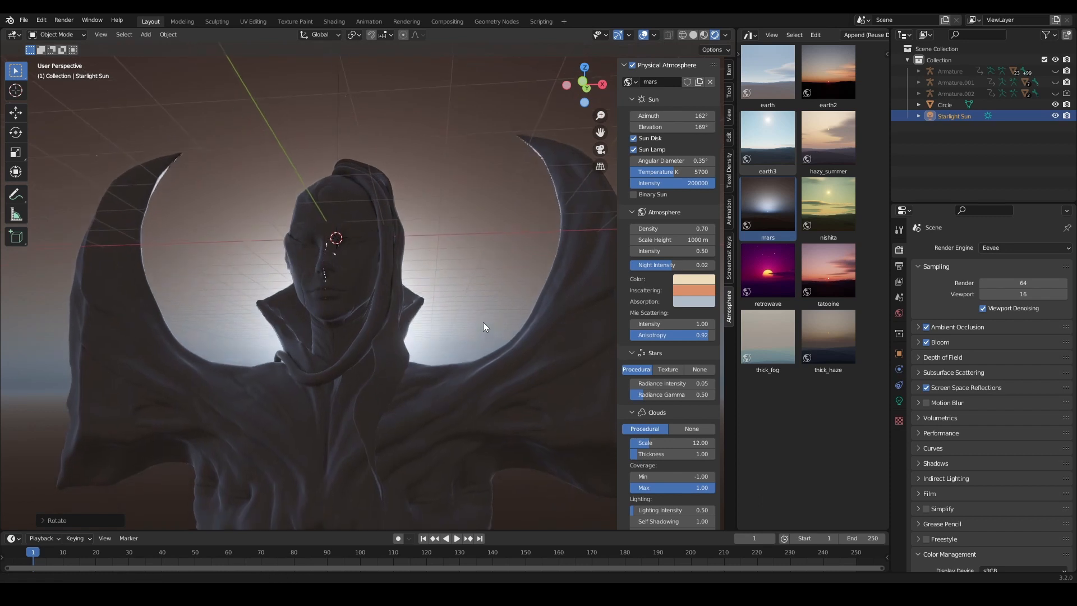
Step: Set the atmosphere's Color to magenta (H 0.820, S 0.811, V 0.929) and its Inscattering color to magenta-pink
left_click(698, 283)
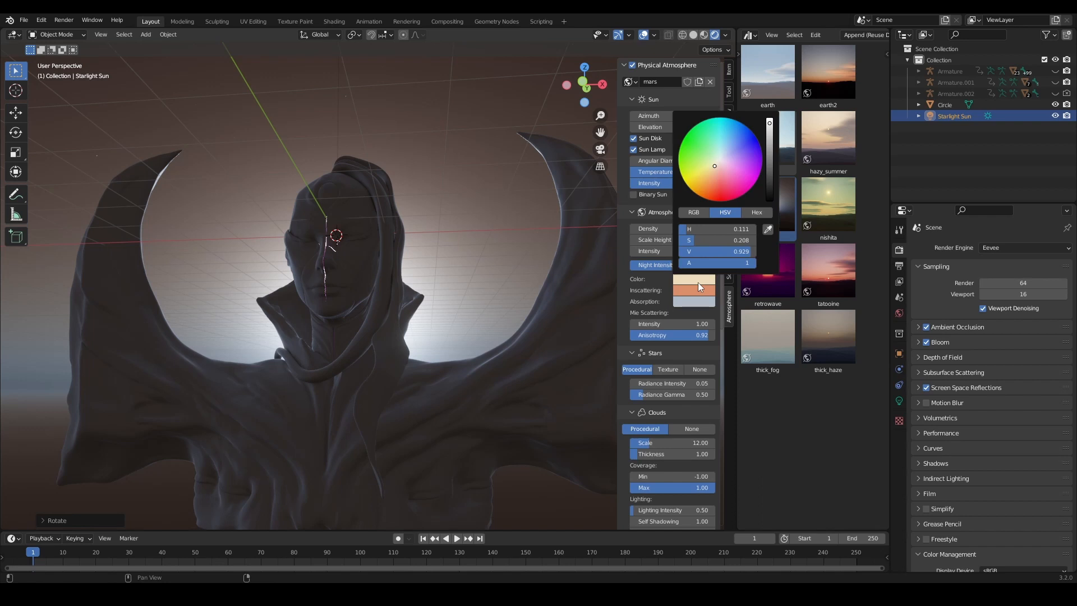
left_click(752, 175)
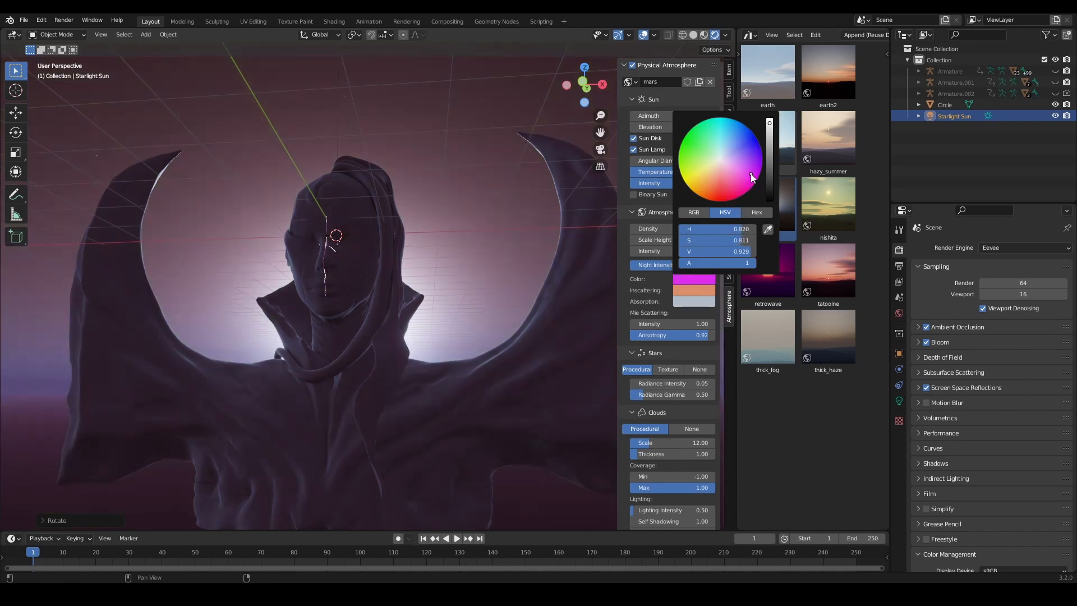
left_click(699, 290)
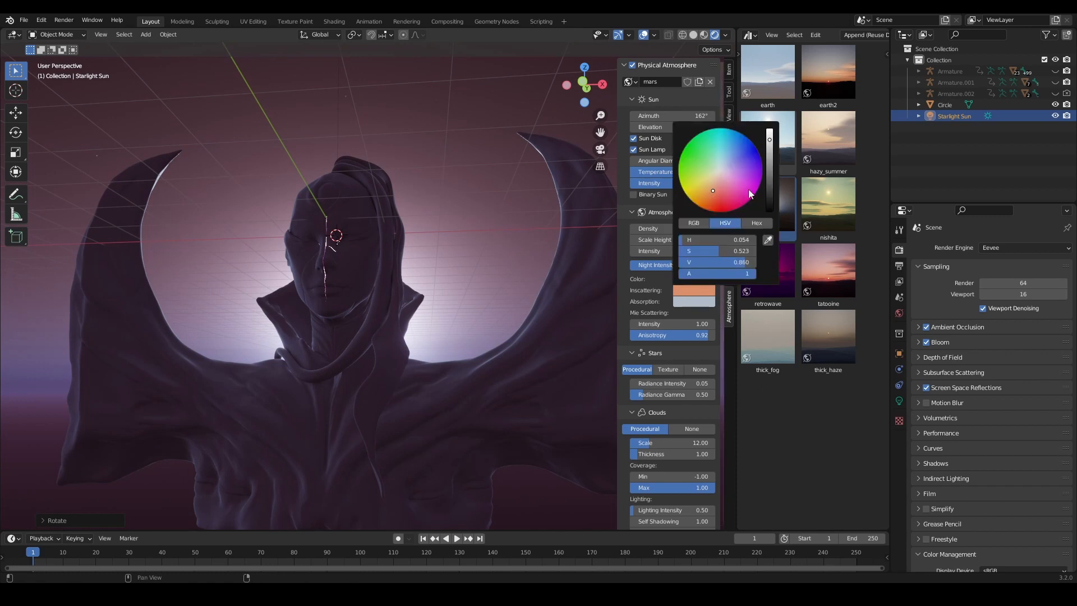
left_click(748, 191)
Step: Set the atmosphere's Absorption color to light grey and shift its Inscattering color to purple
left_click(695, 303)
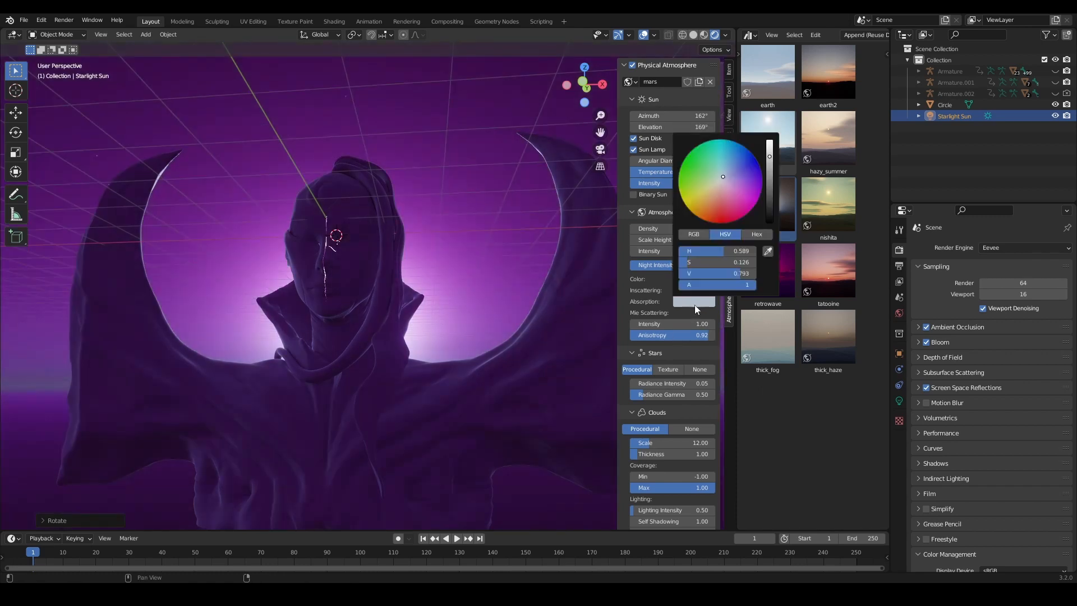
left_click(745, 195)
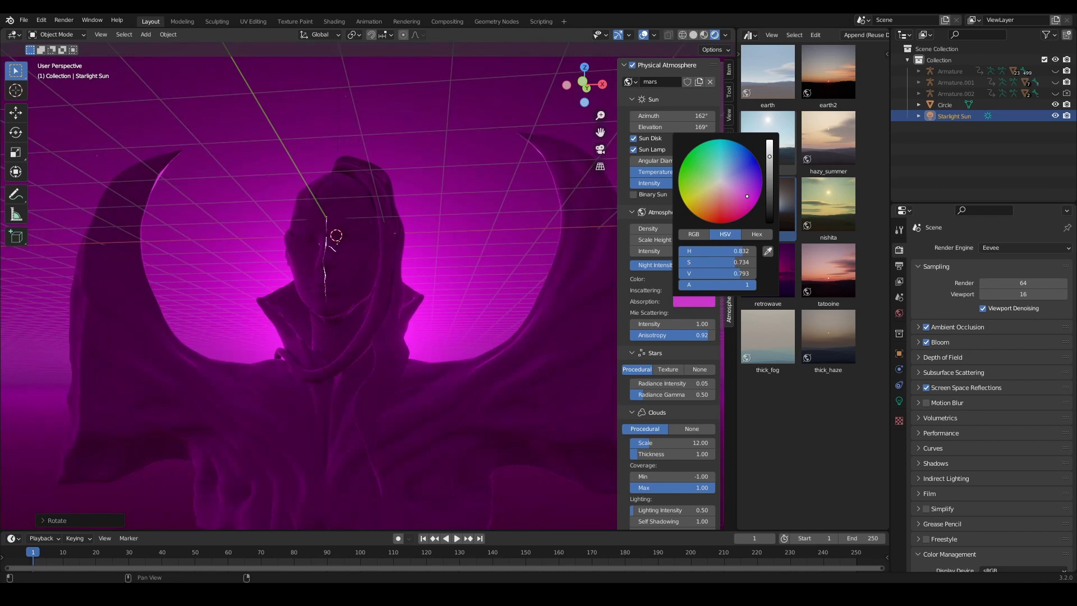
left_click_drag(748, 196, 723, 179)
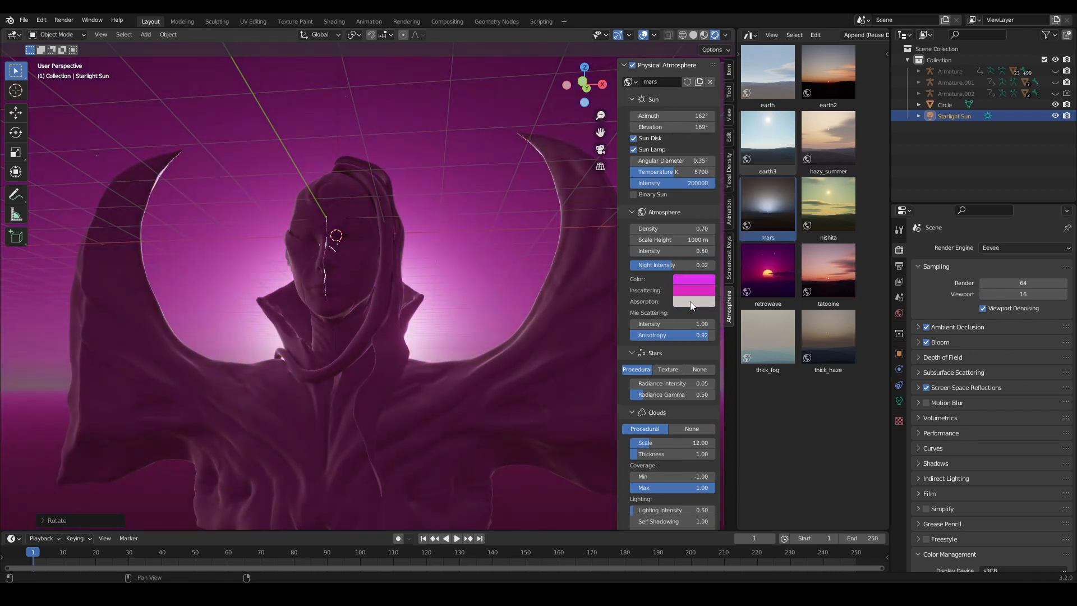
left_click(699, 290)
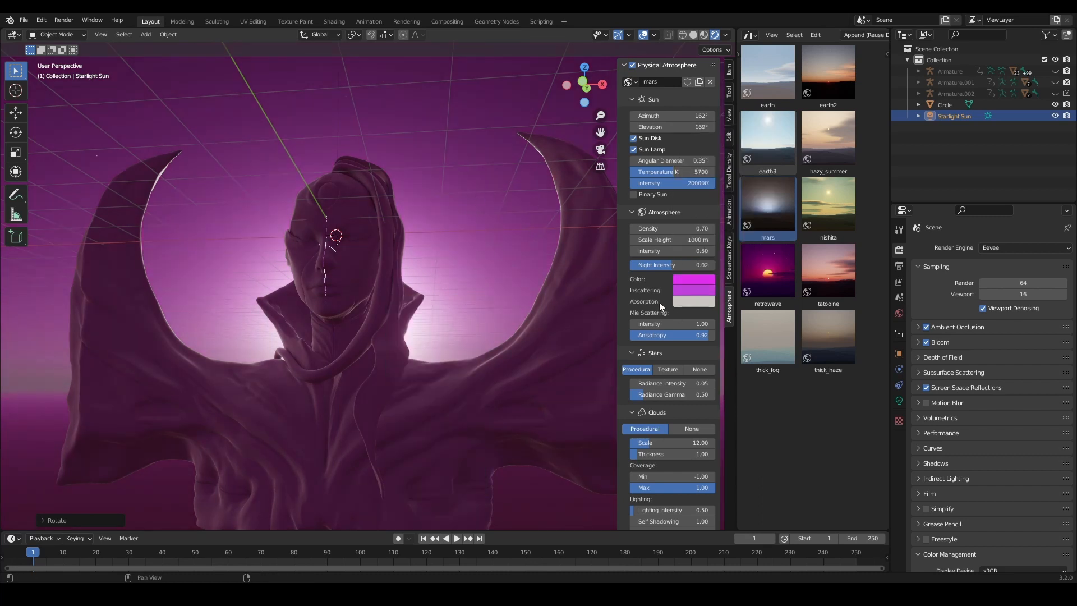
Step: Set the procedural clouds' Scale to 38.30 and Thickness to 4.77
scroll(662, 396, "down", 3)
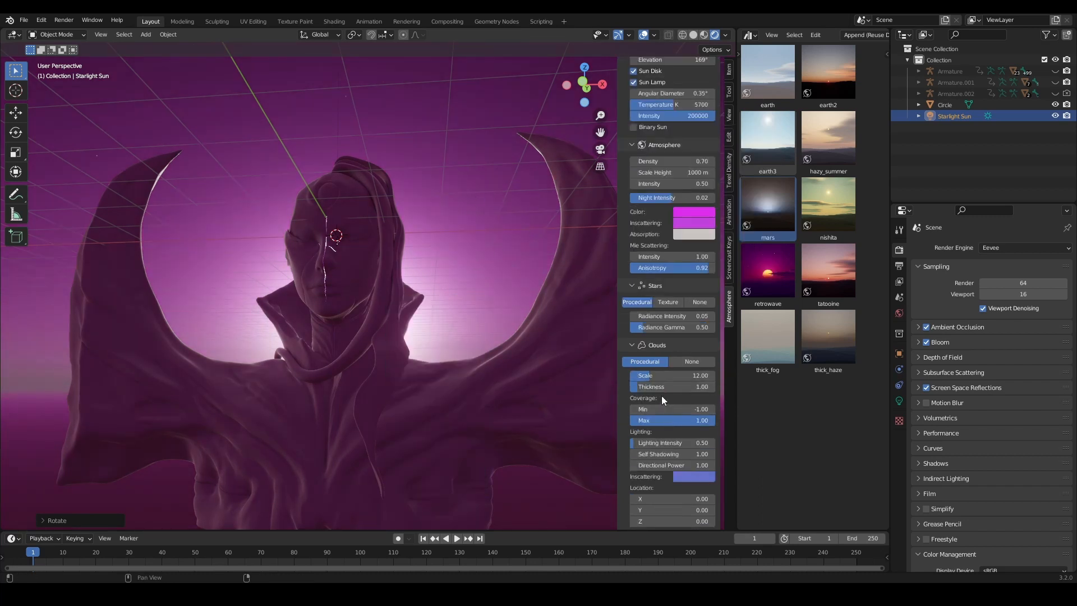
scroll(663, 359, "down", 2)
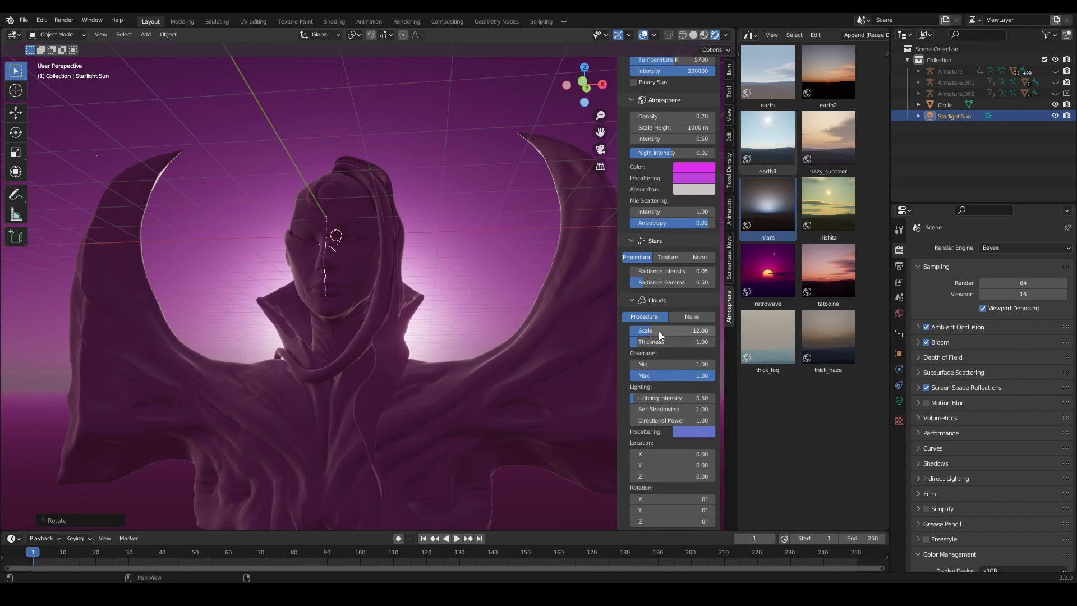
left_click_drag(659, 331, 659, 331)
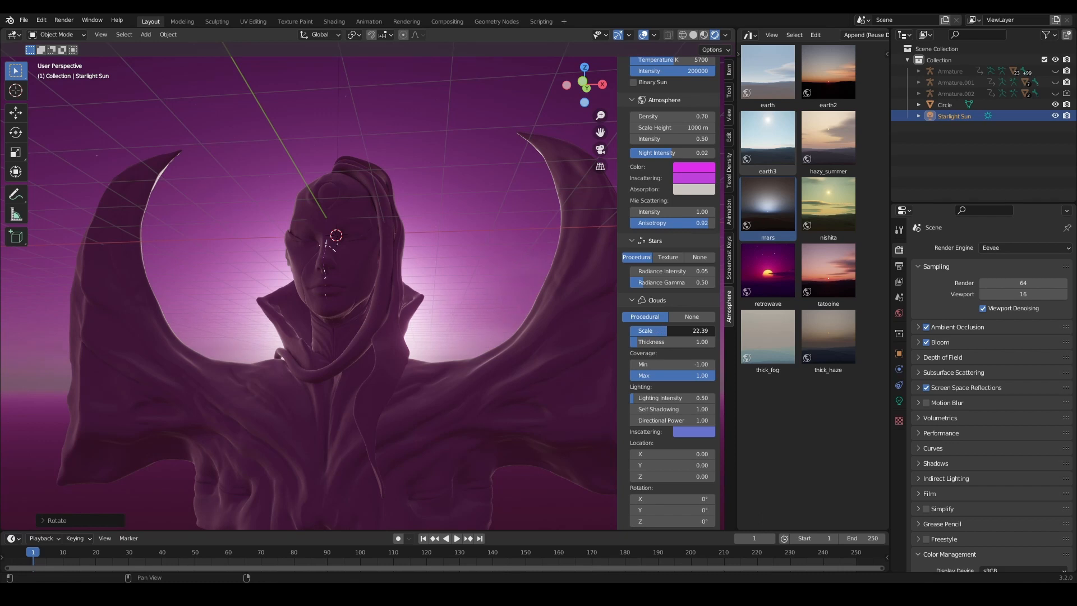
mouse_move(692, 331)
left_mouse_down()
mouse_move(701, 331)
mouse_move(665, 343)
mouse_move(696, 343)
mouse_move(684, 331)
left_mouse_up()
Step: Try Atmosphere Intensity values of 6.99, 0.7, 0.2 and 4
scroll(681, 203, "up", 4)
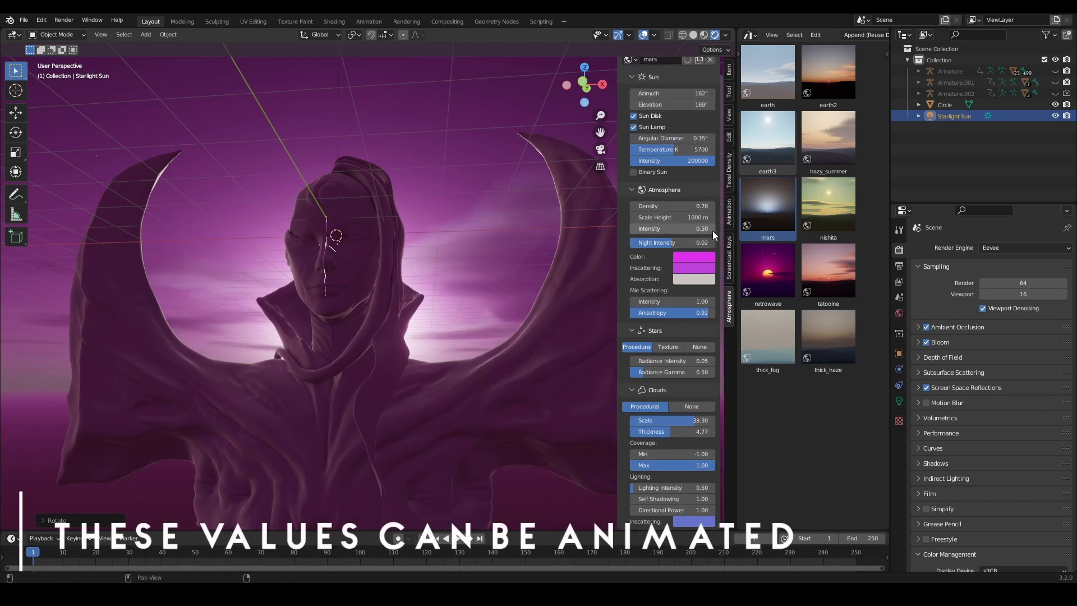
left_click(679, 229)
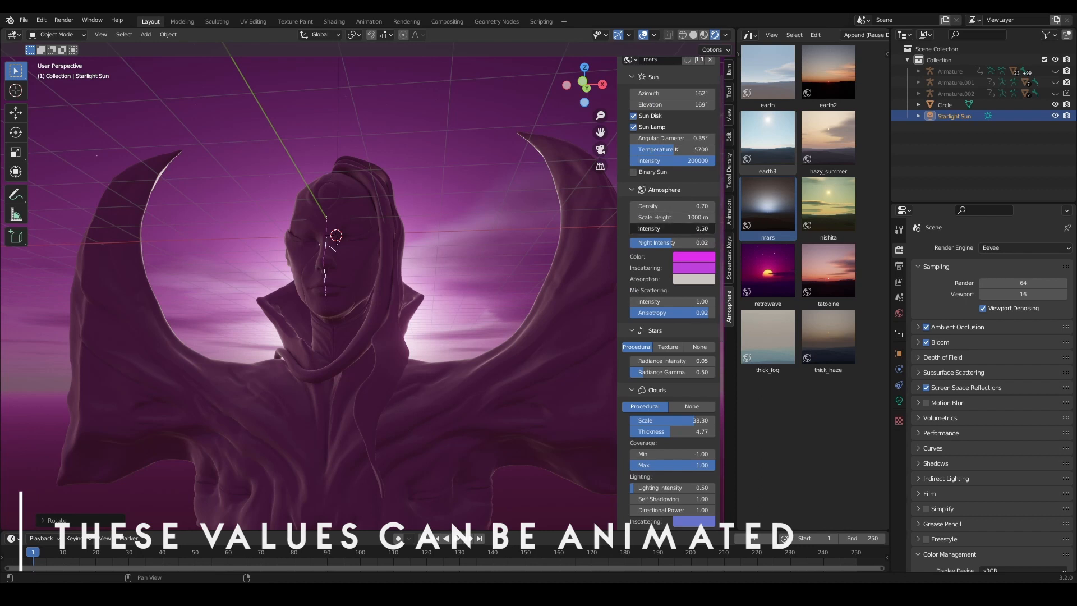
left_click_drag(679, 229, 705, 229)
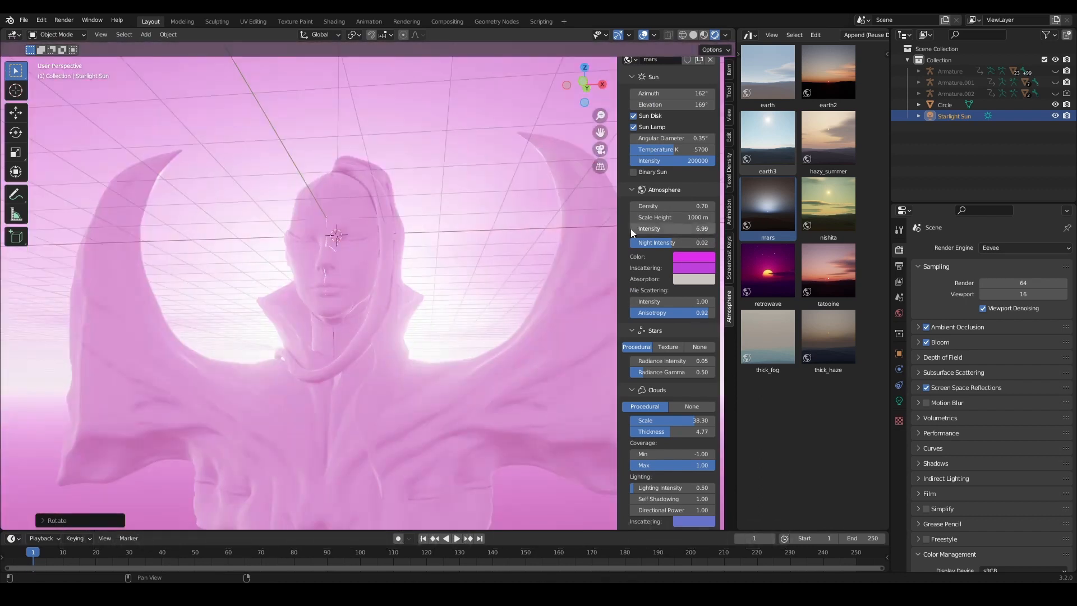
double_click(662, 229)
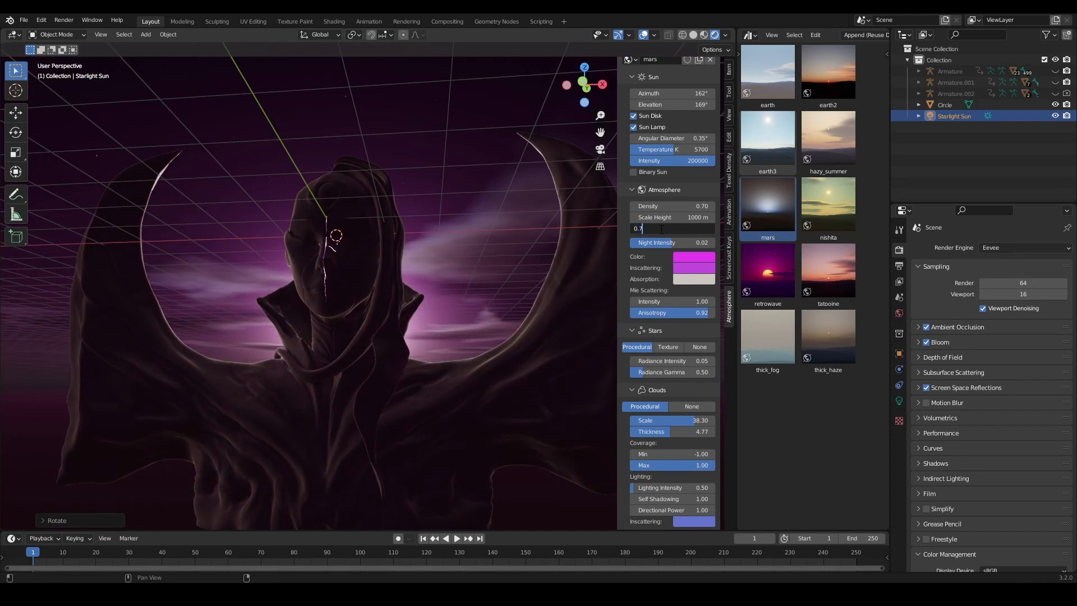
key("Return")
double_click(661, 229)
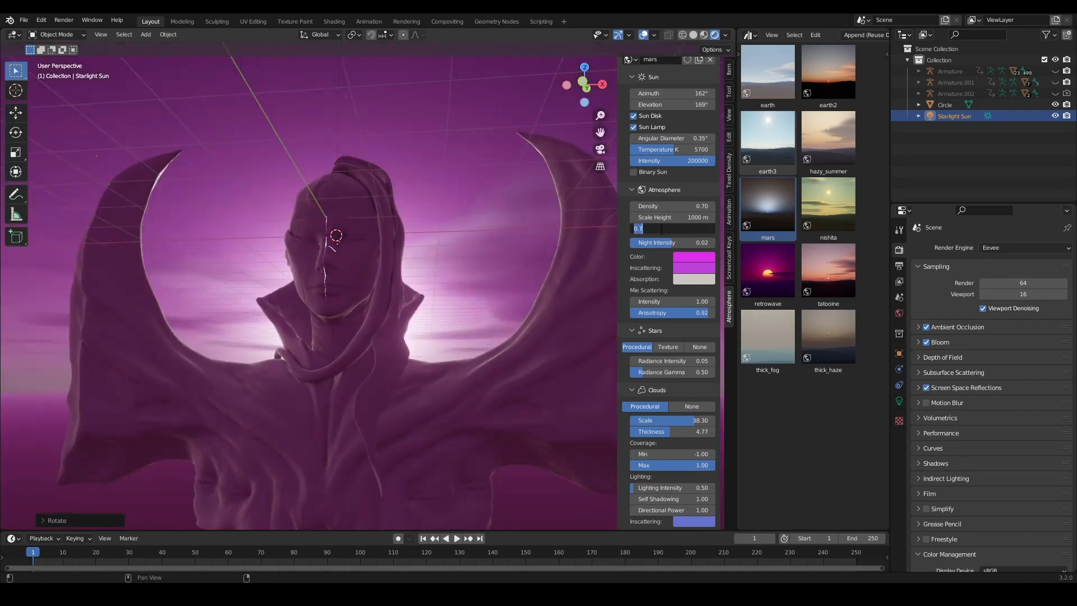
type("0.2")
key("Return")
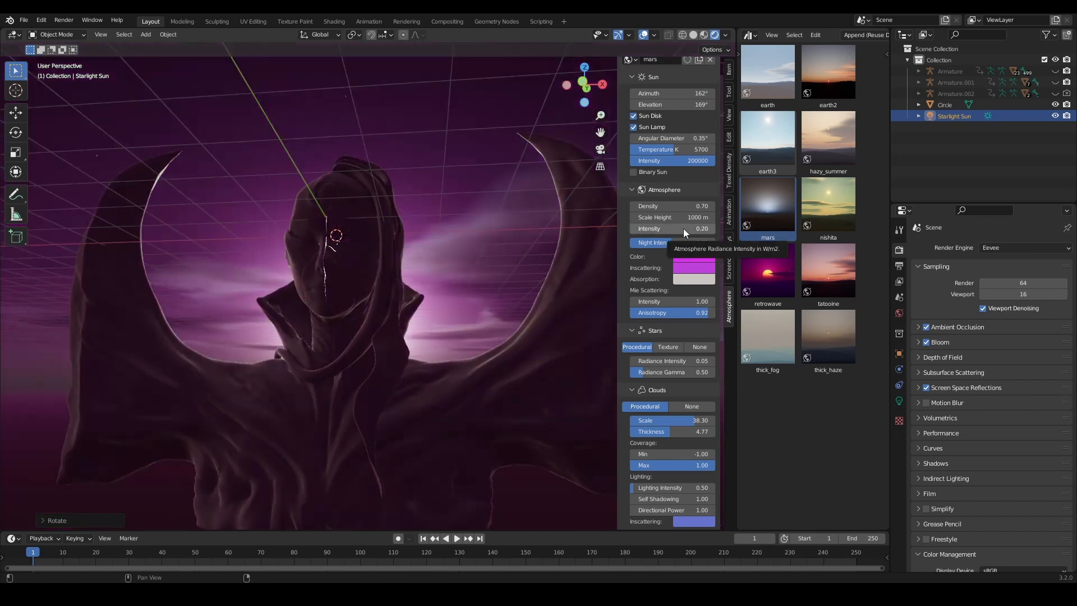
double_click(683, 228)
type("4")
key("Return")
Step: Set the Atmosphere Intensity to 0.4
double_click(684, 229)
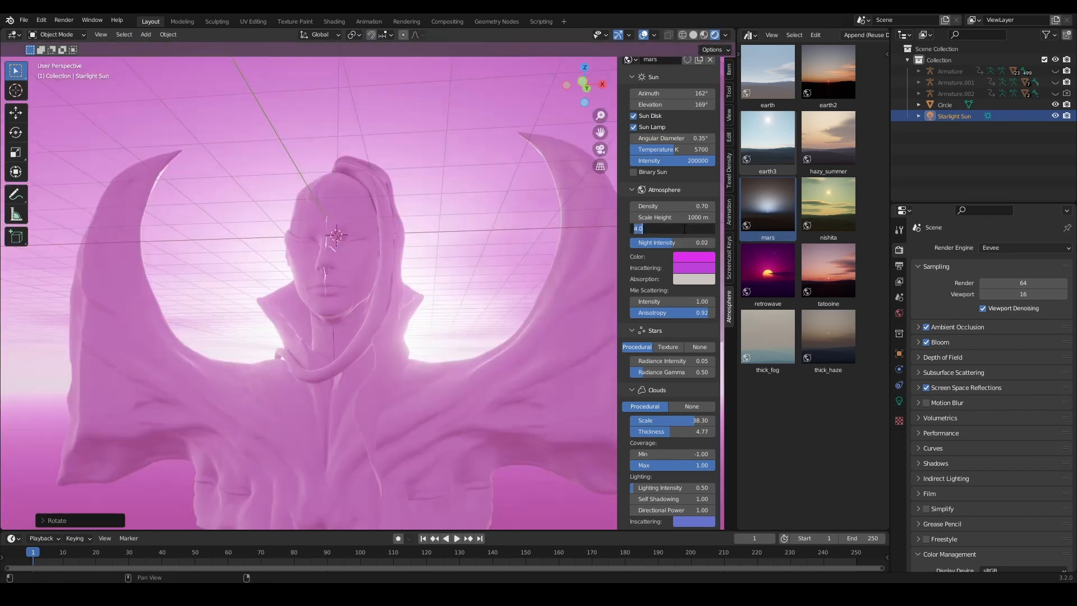
type("0.4")
key("Return")
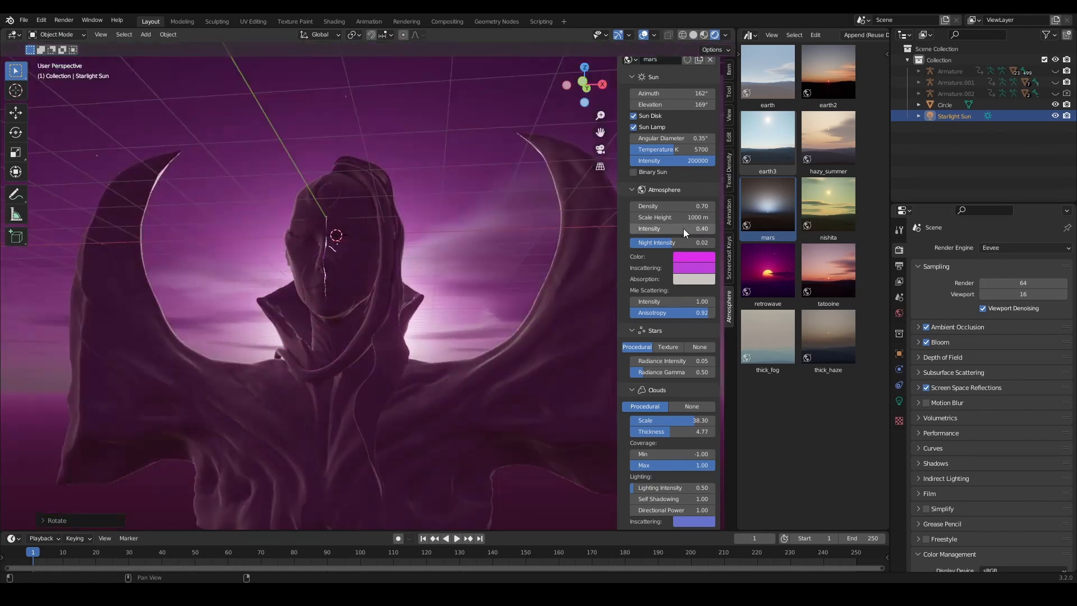
Step: Try lowering the Sun Intensity to about 6590 in the atmosphere settings, and return it to 200000
scroll(668, 221, "up", 1)
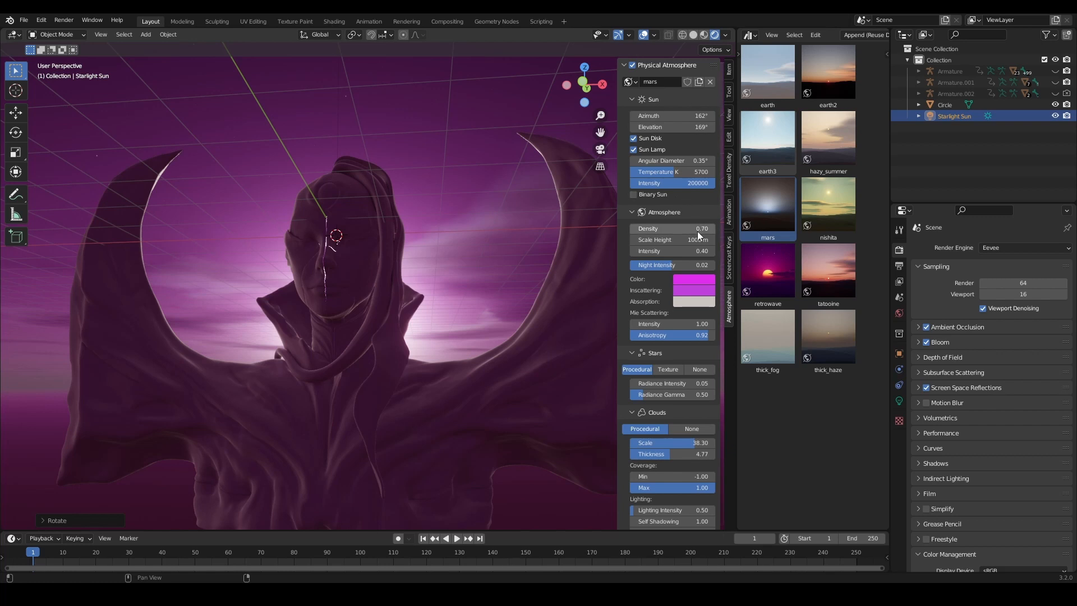
double_click(690, 183)
type("200000")
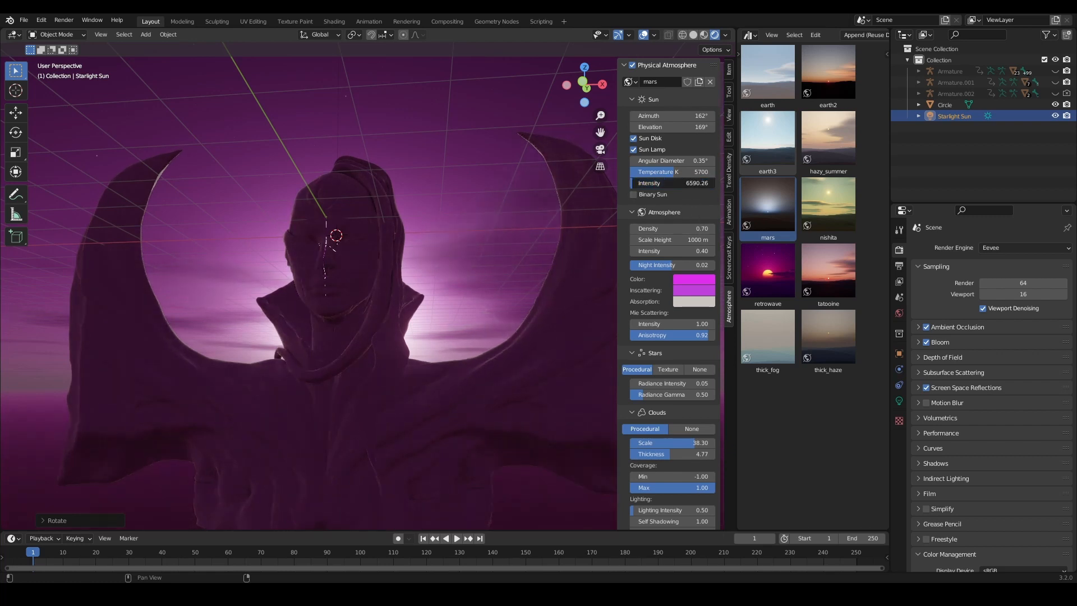
key("Return")
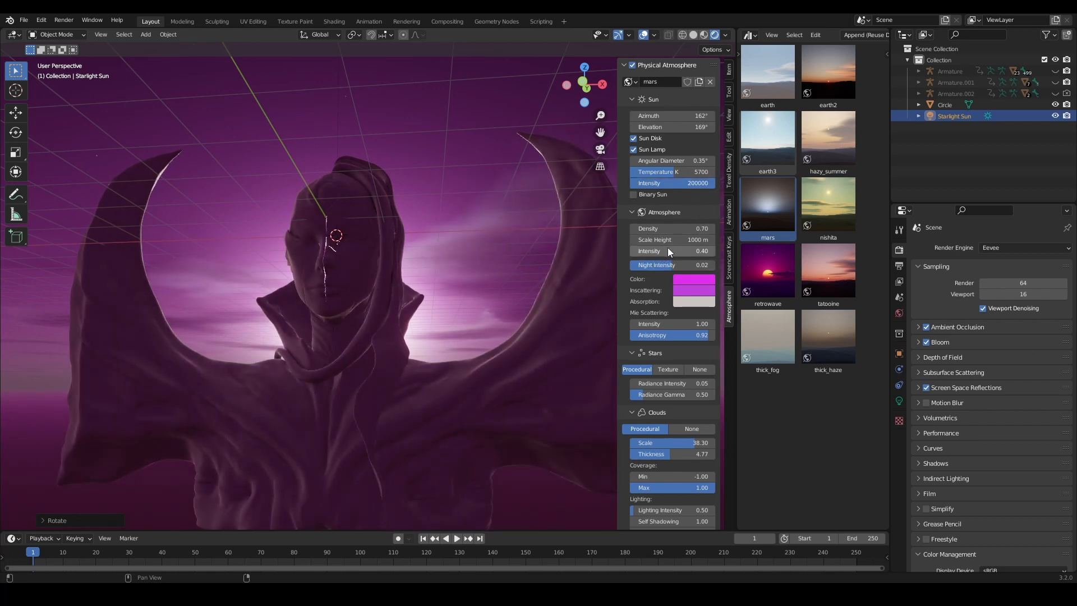
scroll(678, 277, "down", 10)
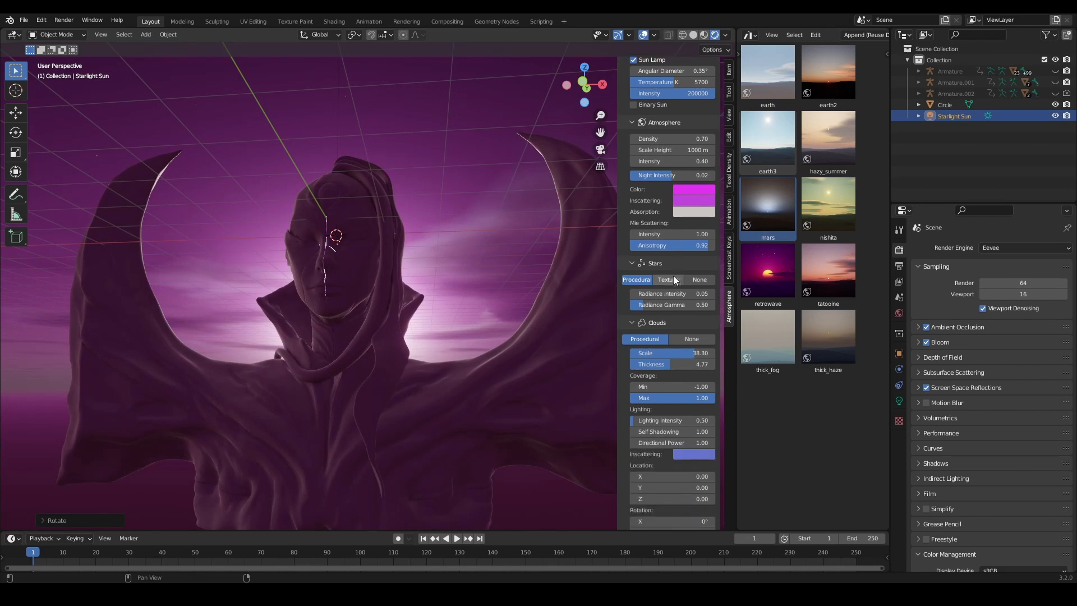
scroll(688, 263, "up", 8)
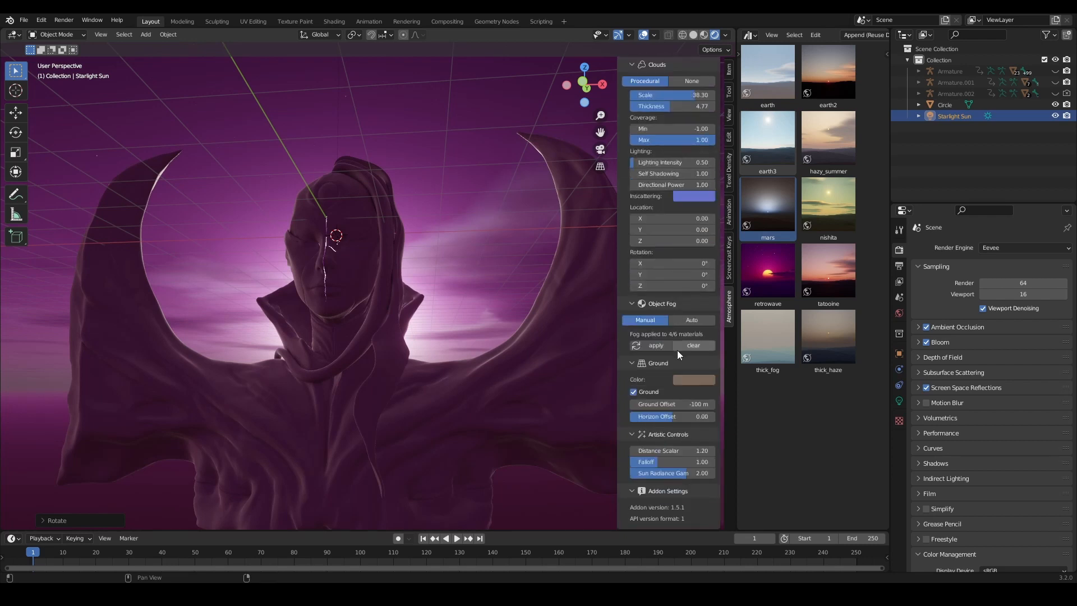
scroll(677, 315, "up", 3)
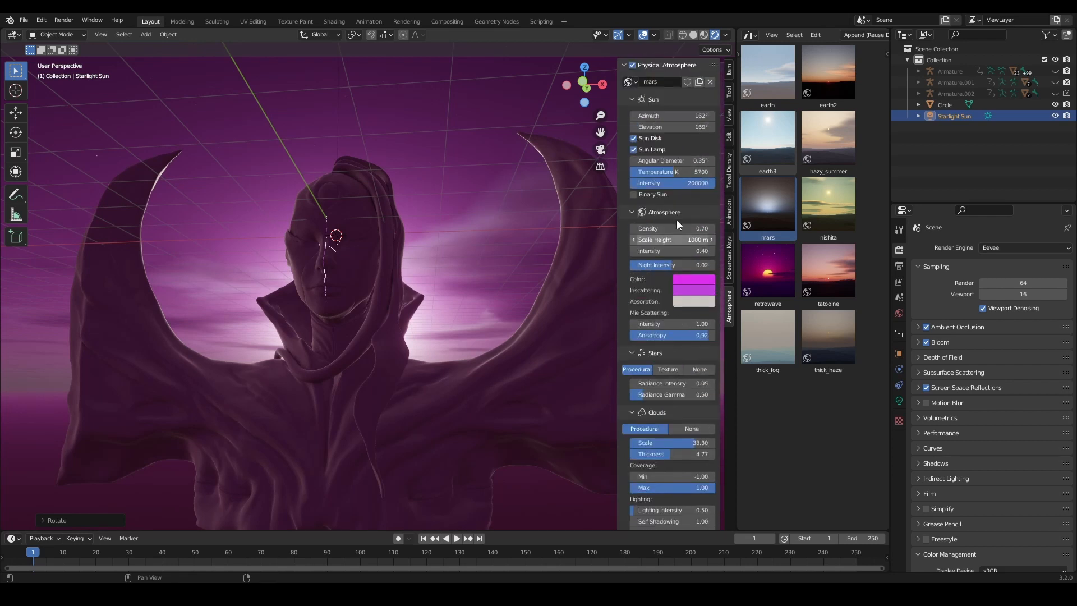
Step: Rotate the Starlight Sun lamp freehand to change the direction of light on the horned bust
mouse_move(522, 325)
middle_mouse_down()
mouse_move(480, 334)
mouse_move(383, 272)
mouse_move(504, 327)
mouse_move(502, 316)
middle_mouse_up()
scroll(383, 271, "down", 10)
key("r")
left_click(460, 325)
scroll(499, 327, "up", 7)
scroll(503, 317, "up", 3)
scroll(499, 316, "down", 3)
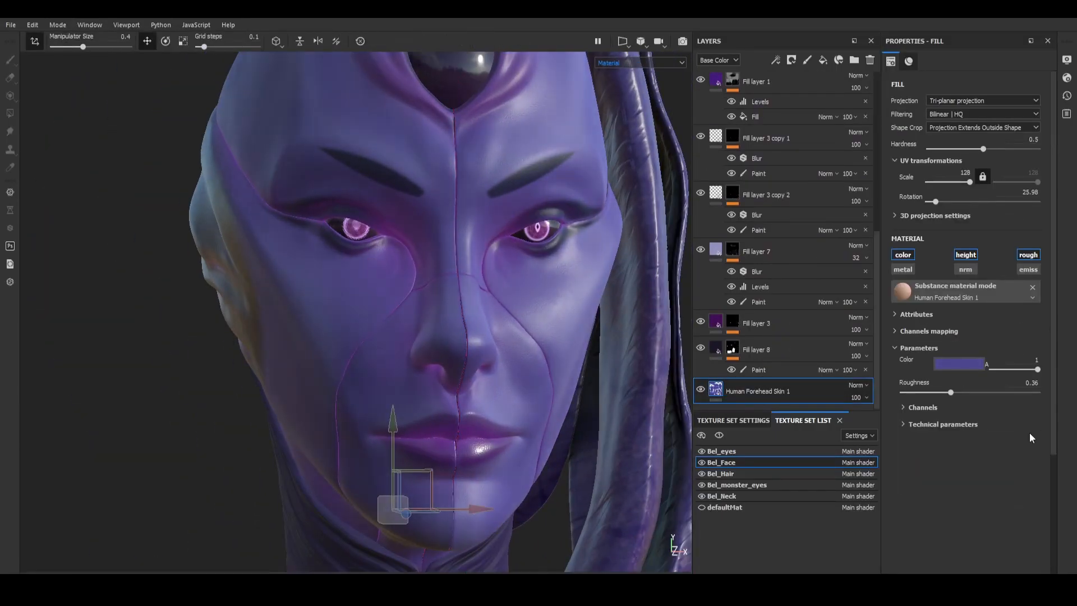
Step: Switch to Substance 3D Painter and examine the Bel_Face layers, including Fill layer 5's mask and the Fill effect masking Fill layer 1 copy 1
left_click(759, 349)
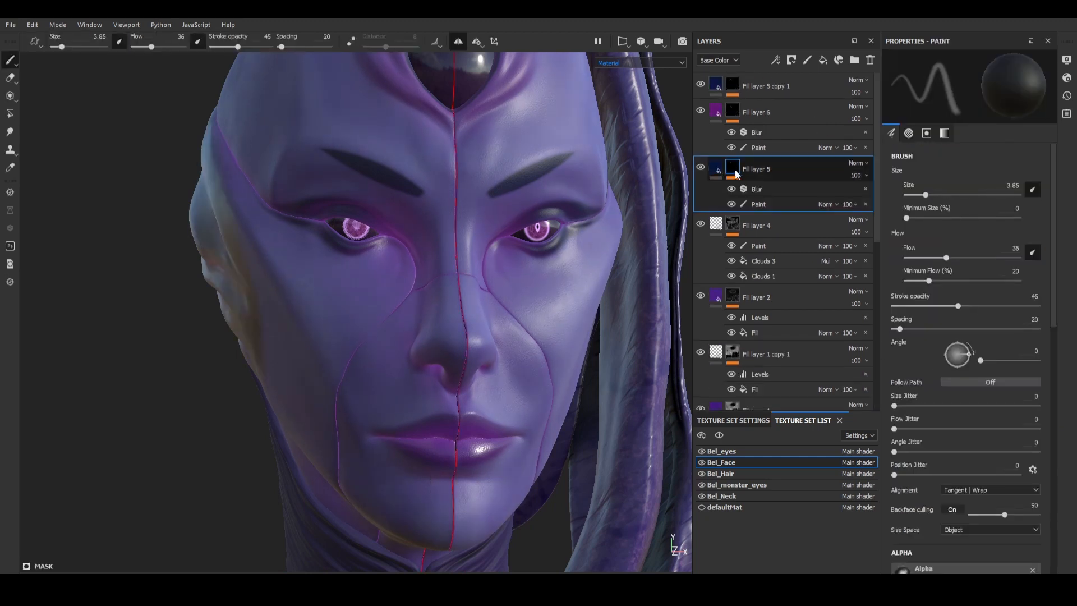
left_click_drag(879, 331, 880, 156)
left_click(763, 363)
left_click_drag(880, 211, 879, 279)
left_click(786, 276)
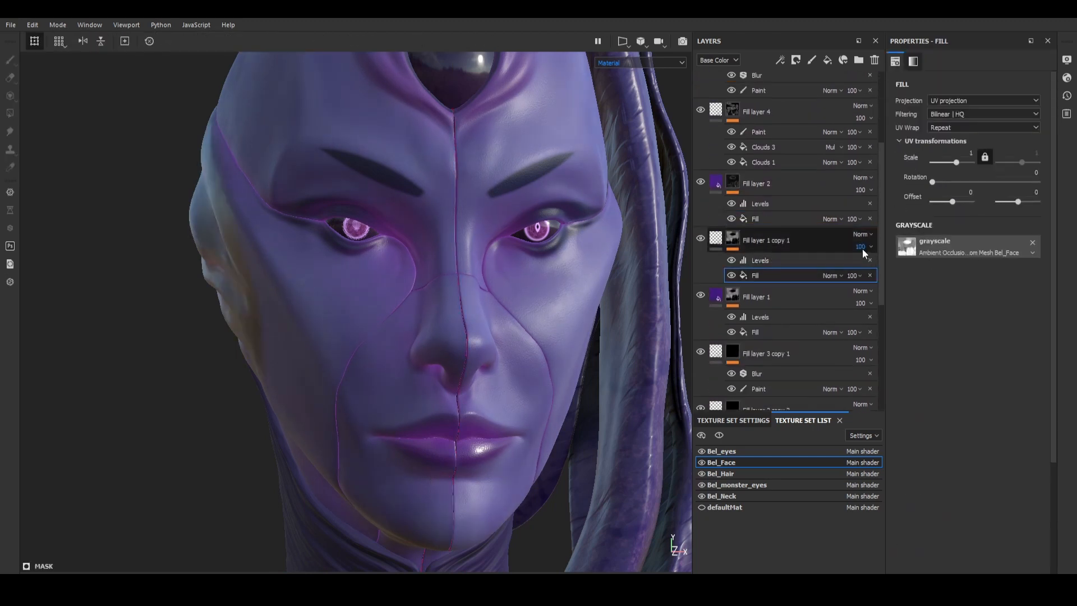
Step: Adjust the Levels on Fill layer 1 copy 1's mask to a black input of 0.443 and a midpoint of 0.509
left_click(721, 242)
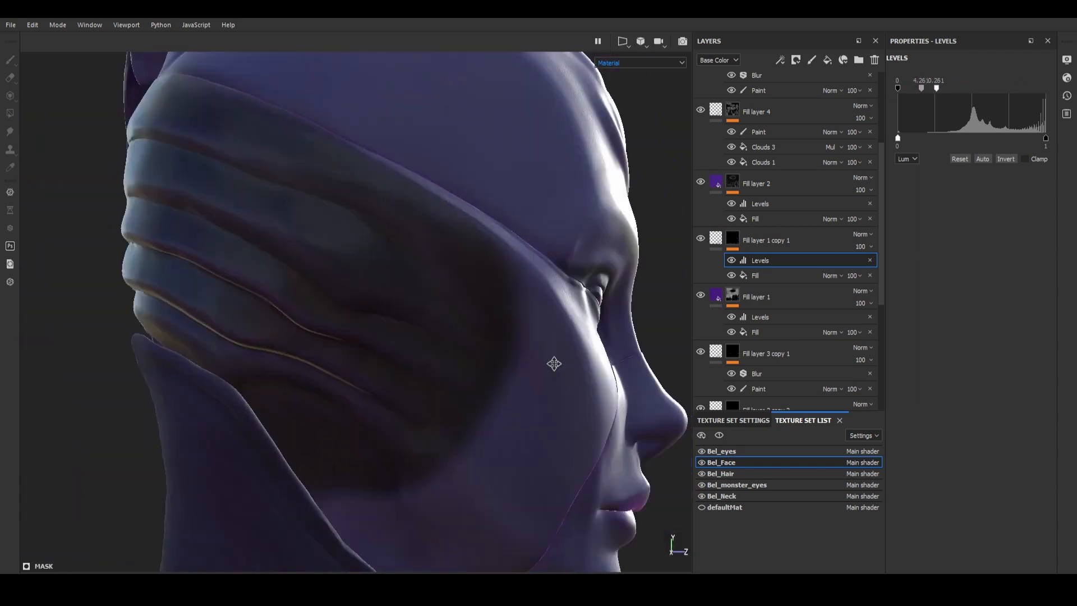
left_click_drag(992, 82, 997, 86)
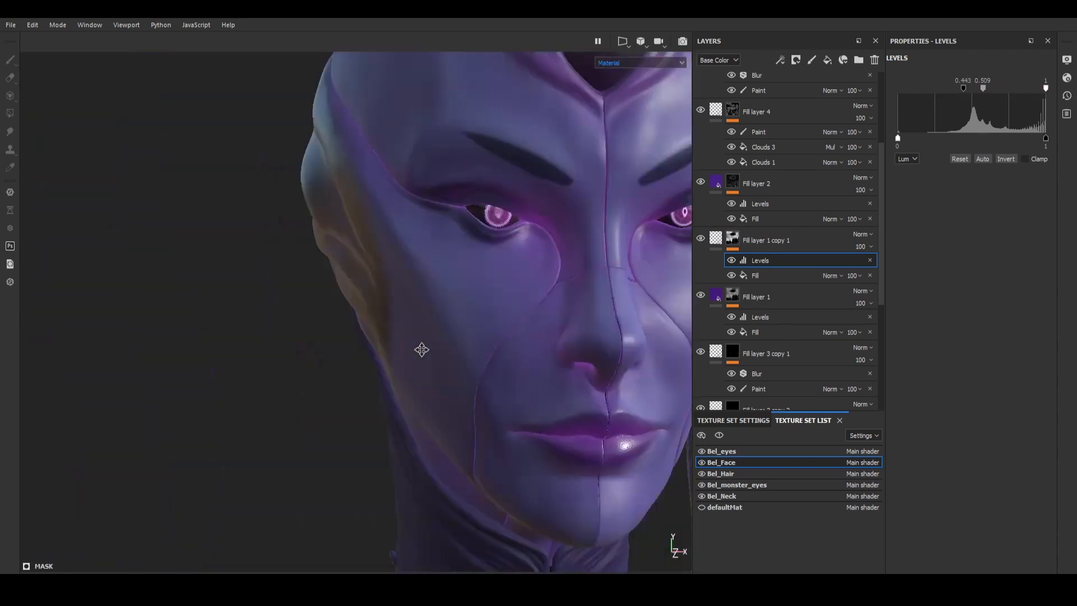